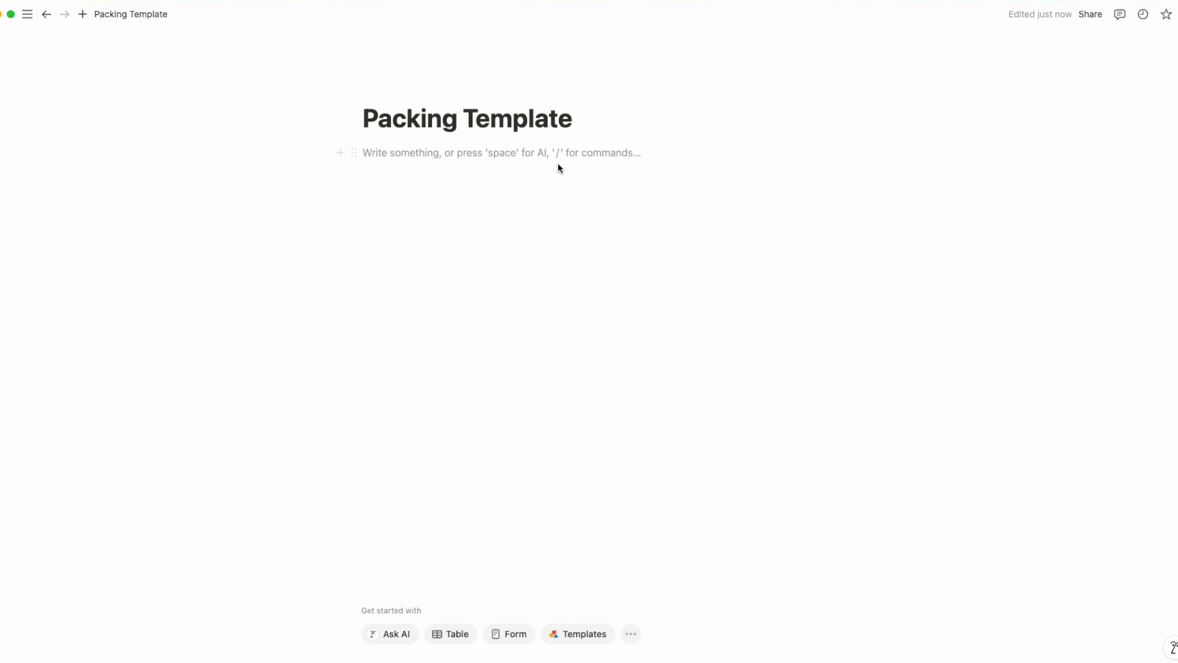
Step: Switch the Packing Template page to full width
{"action": "left_click", "coordinate": [1177, 14]}
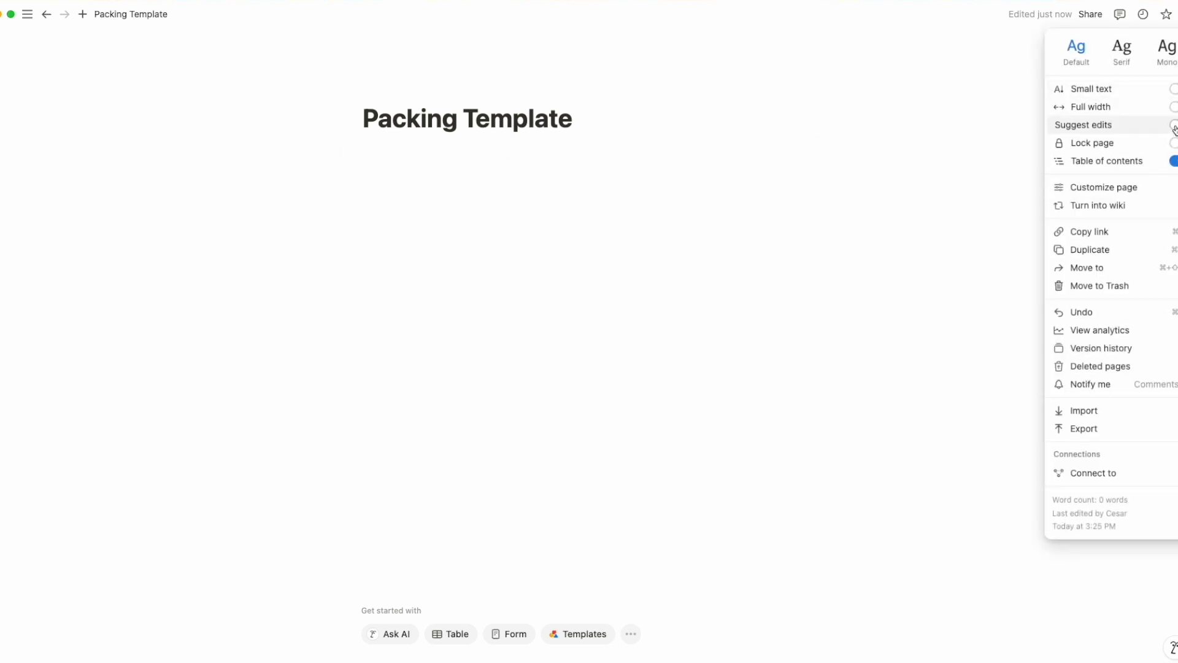
{"action": "left_click", "coordinate": [1173, 107]}
{"action": "left_click", "coordinate": [290, 203]}
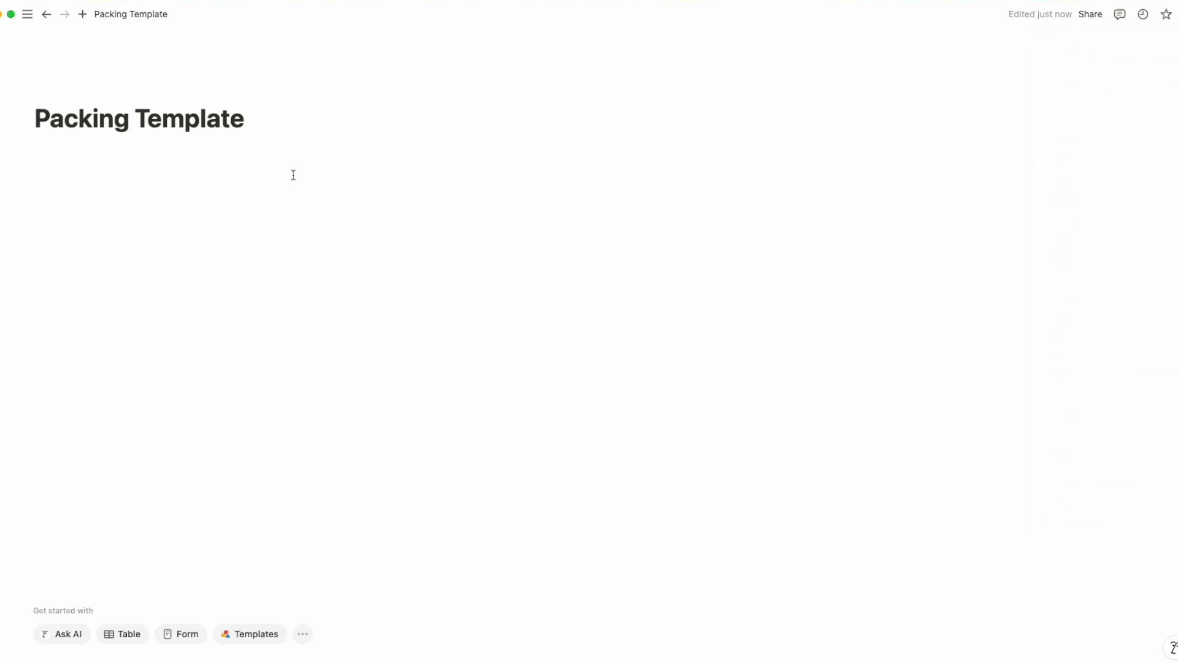
Step: Insert an inline database below the page title and name it "Camera gear packing list"
{"action": "left_click", "coordinate": [293, 175]}
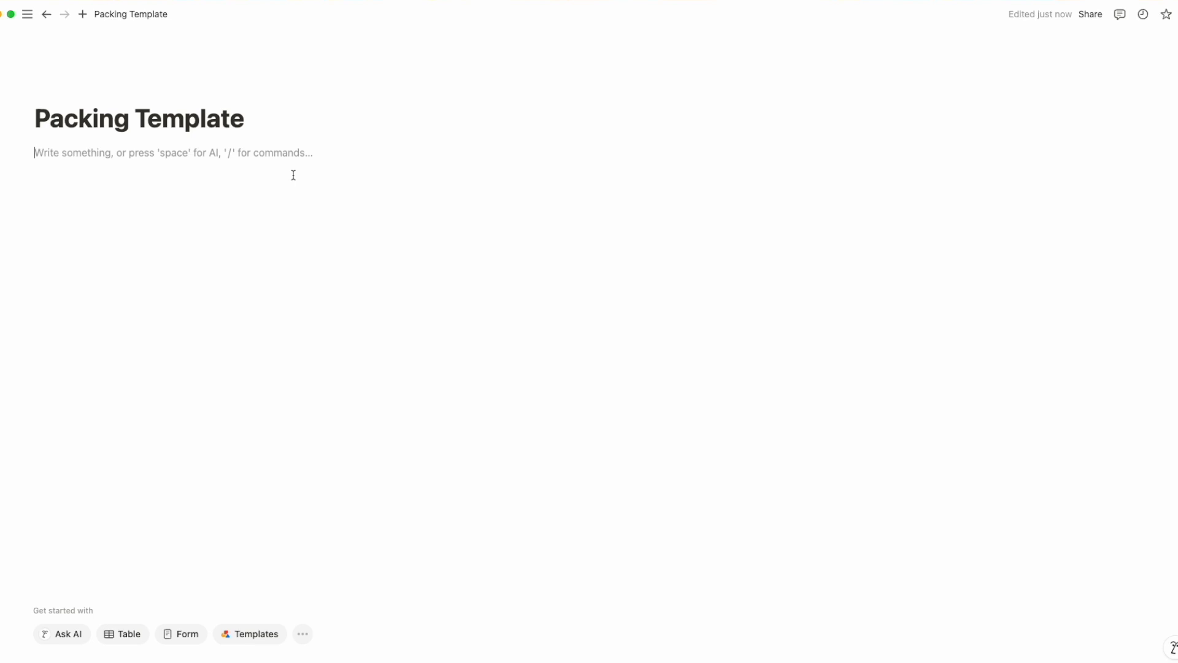
{"action": "type", "text": "/"}
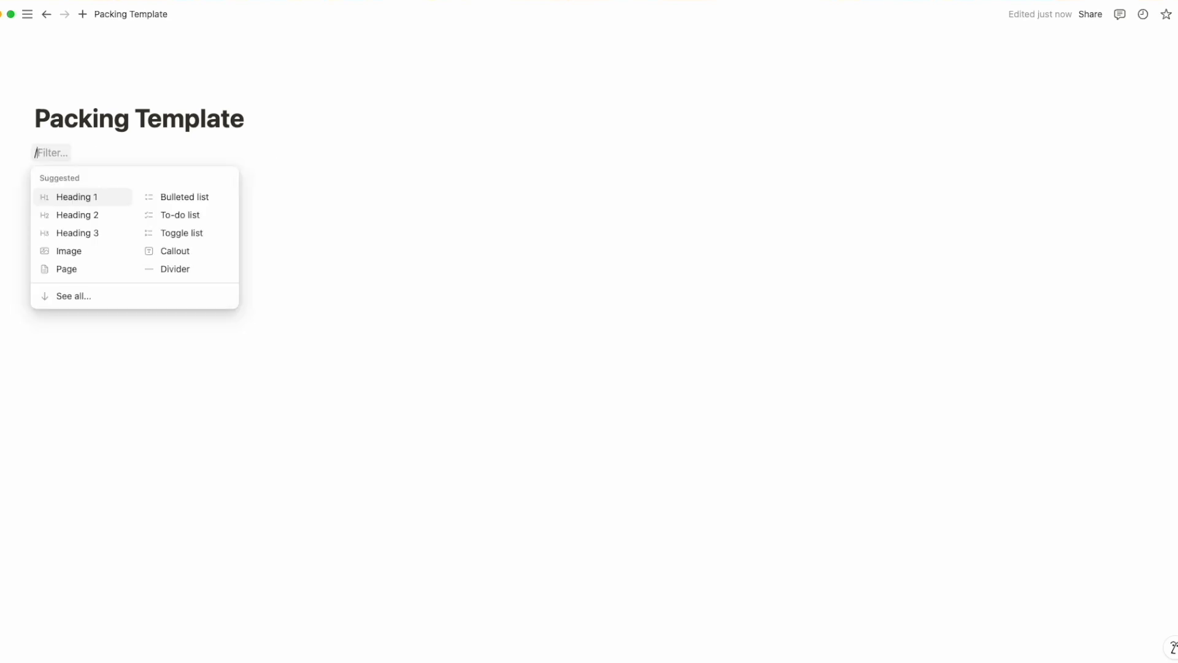
{"action": "type", "text": "database"}
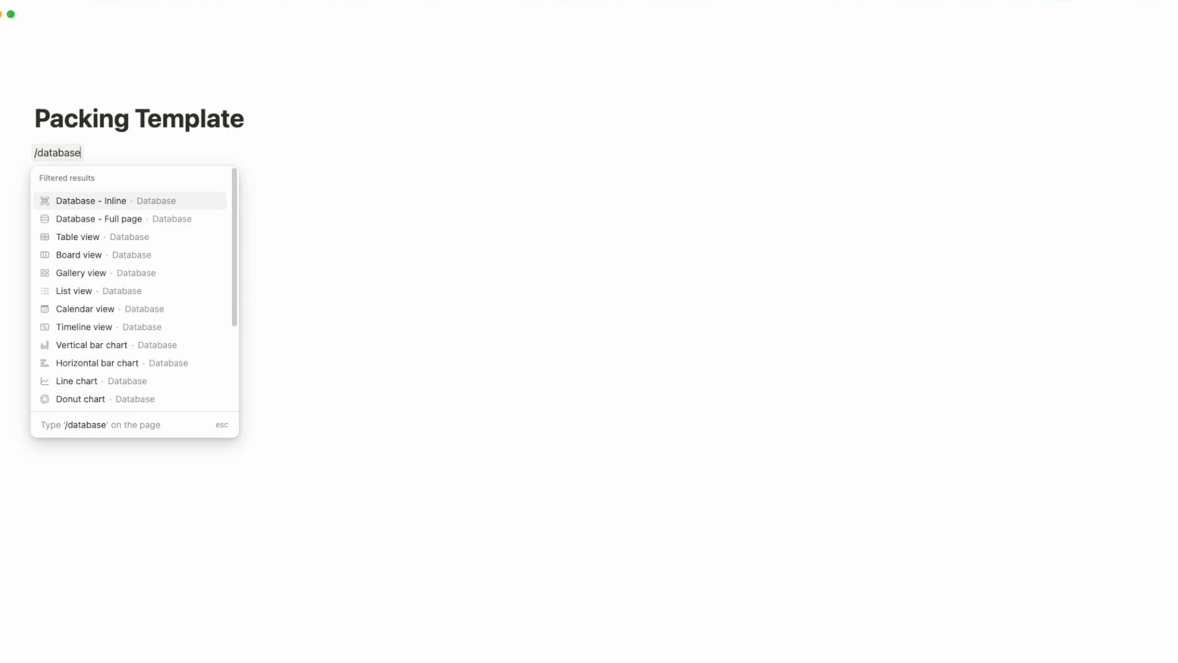
{"action": "left_click", "coordinate": [101, 199]}
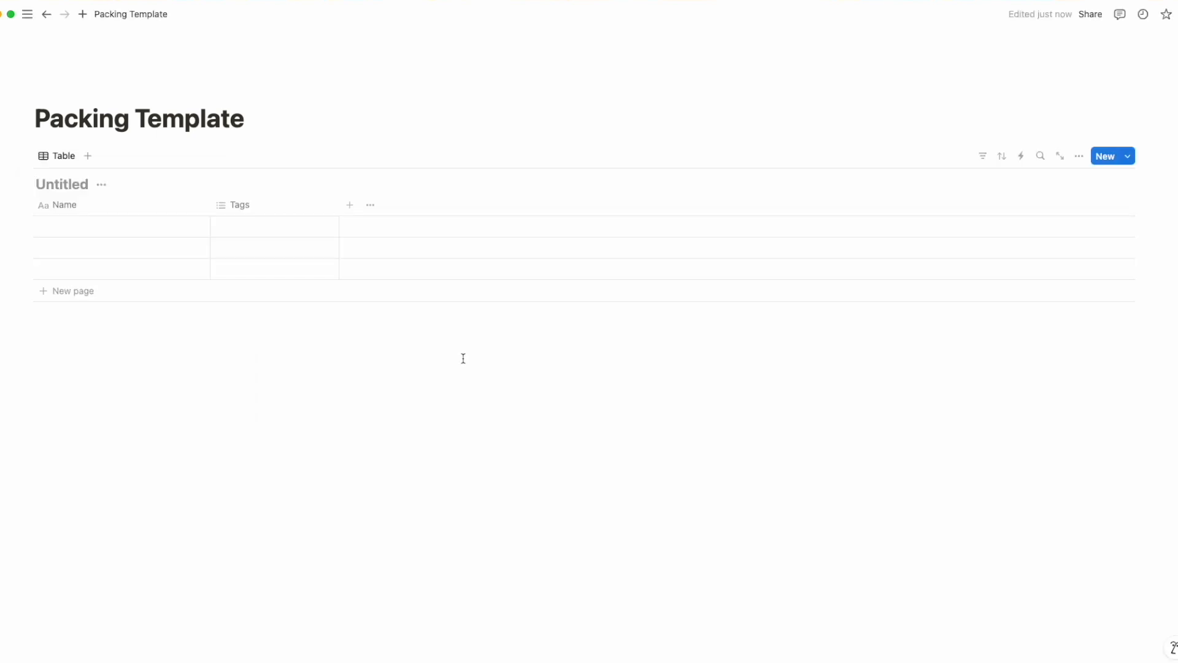
{"action": "type", "text": "Camera gear packing list"}
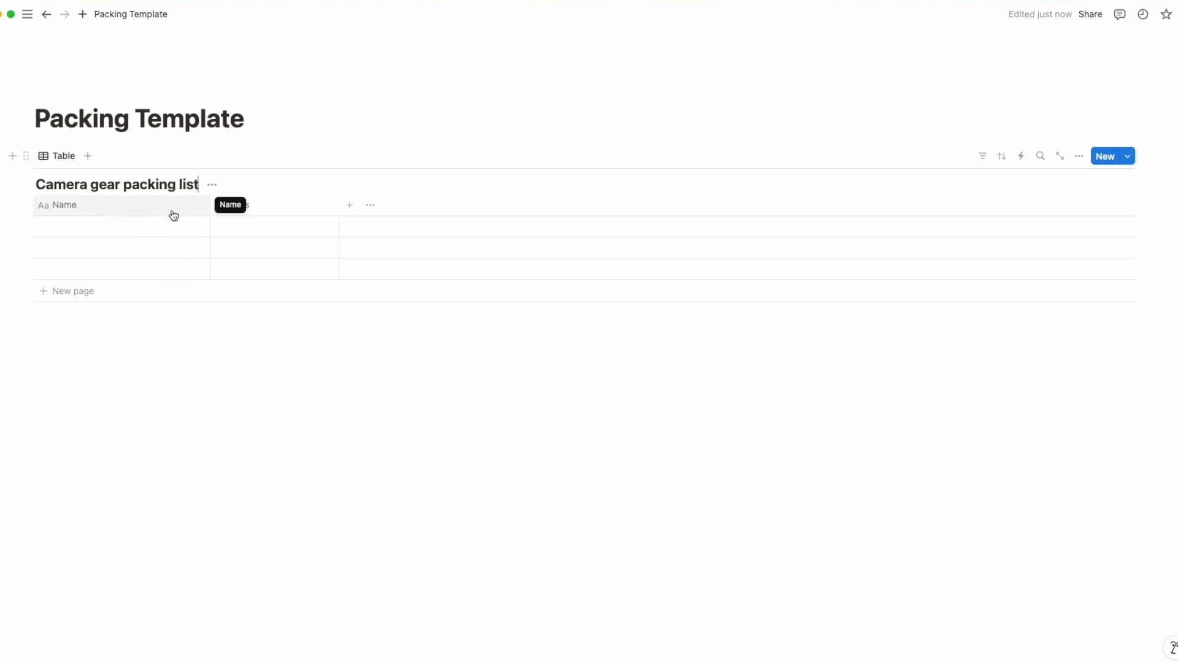
Step: Delete the Tags property from the camera gear database
{"action": "left_click", "coordinate": [263, 205]}
{"action": "left_click", "coordinate": [260, 412]}
{"action": "left_click", "coordinate": [544, 347]}
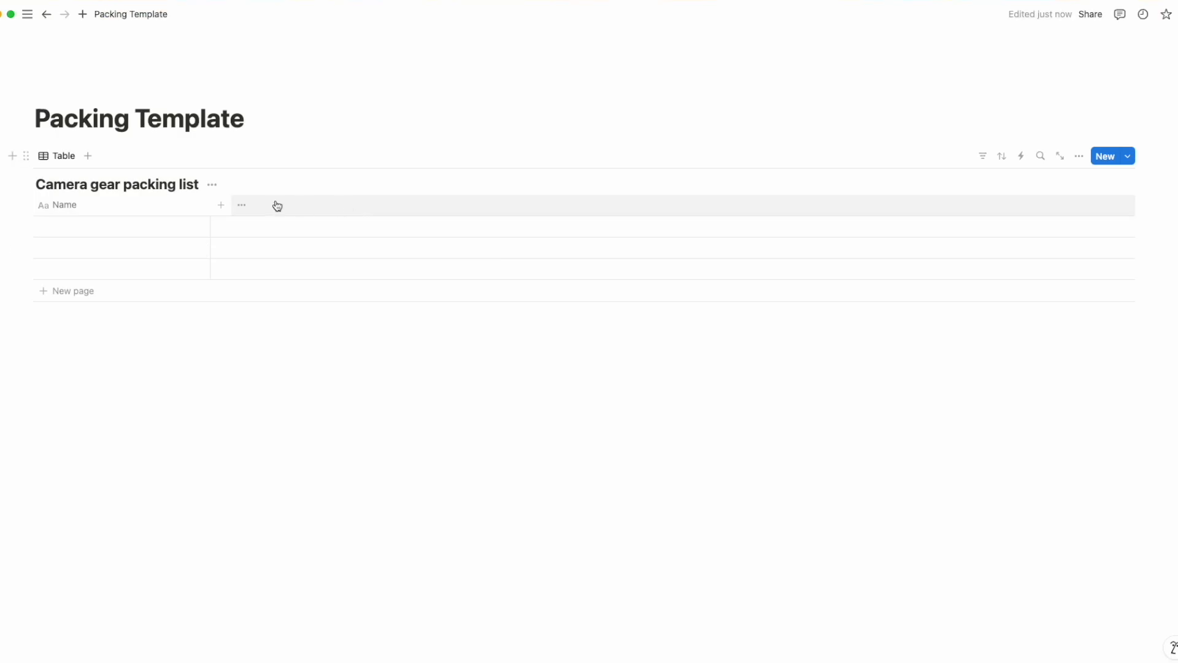
Step: Add a Select property named "Category" to the camera gear database
{"action": "left_click", "coordinate": [220, 206]}
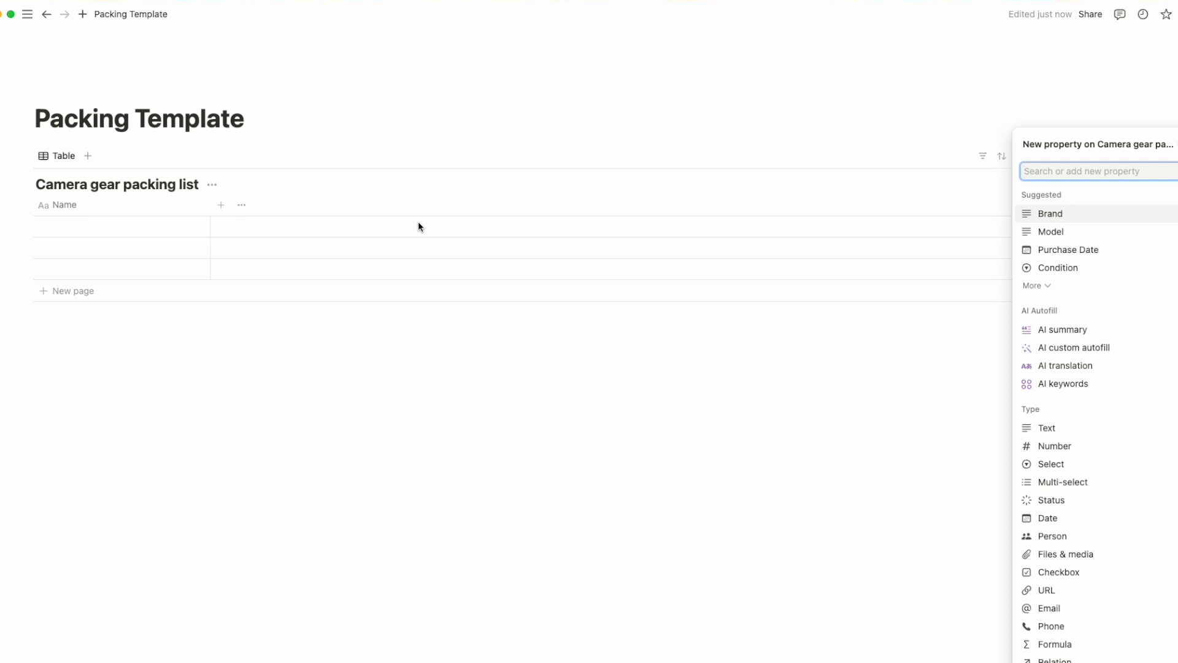
{"action": "type", "text": "select"}
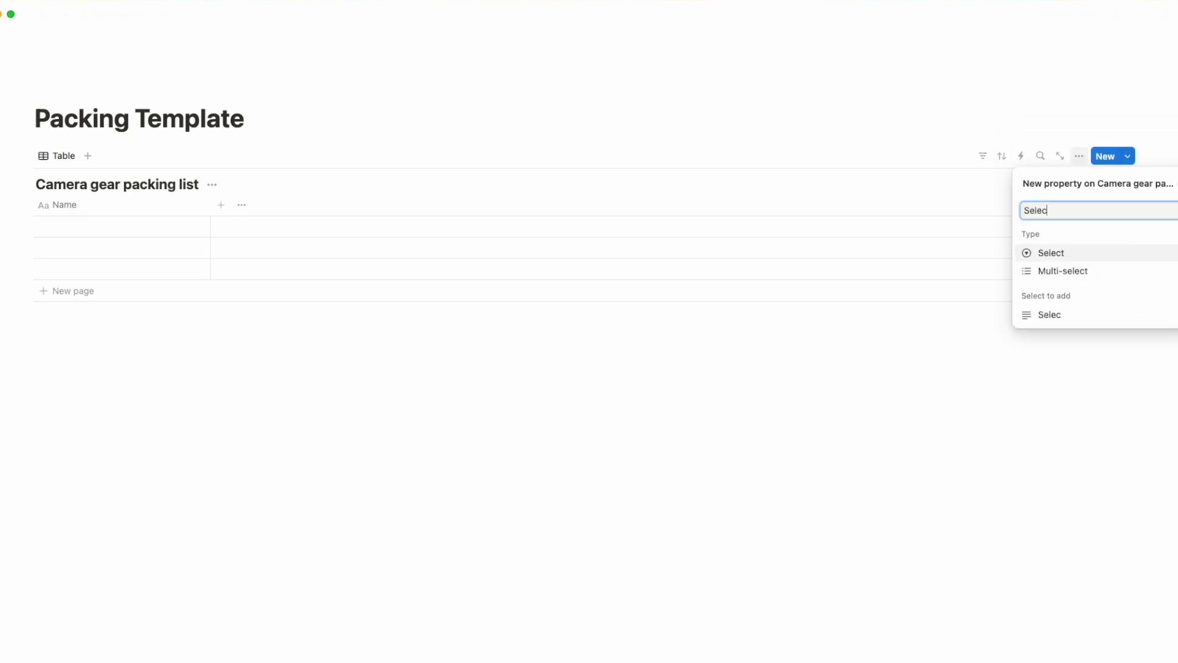
{"action": "key", "text": "Return"}
{"action": "type", "text": "Category"}
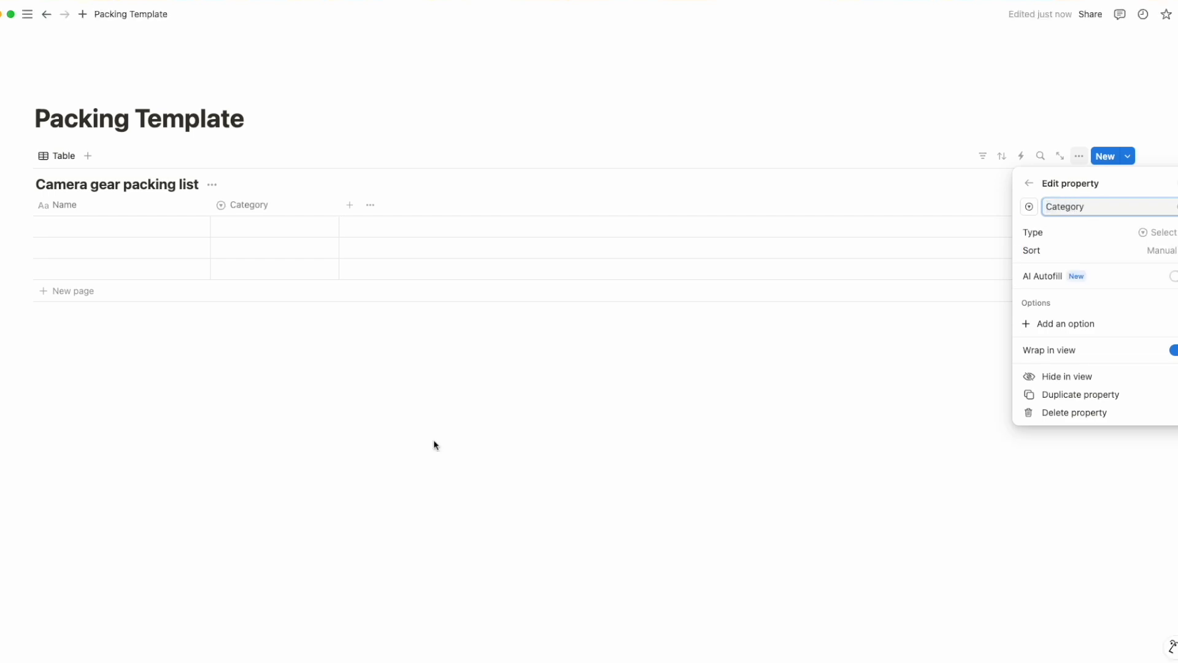
{"action": "left_click", "coordinate": [434, 442]}
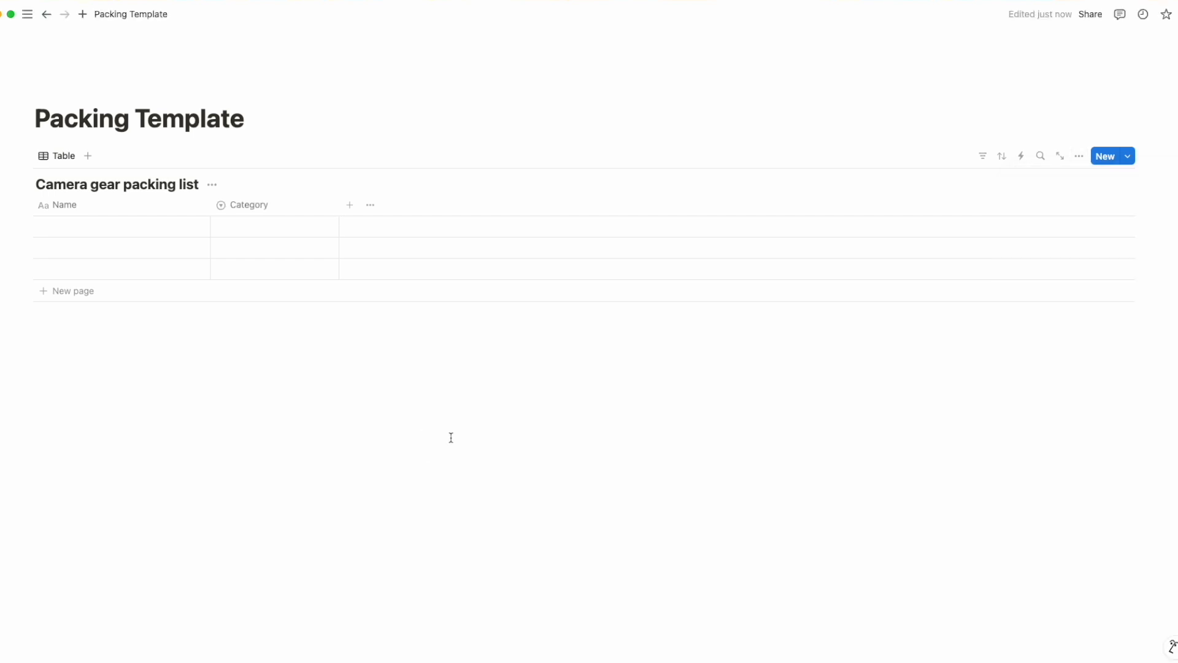
Step: Add a Multi-select property named "Packed in" to the camera gear database
{"action": "left_click", "coordinate": [352, 206]}
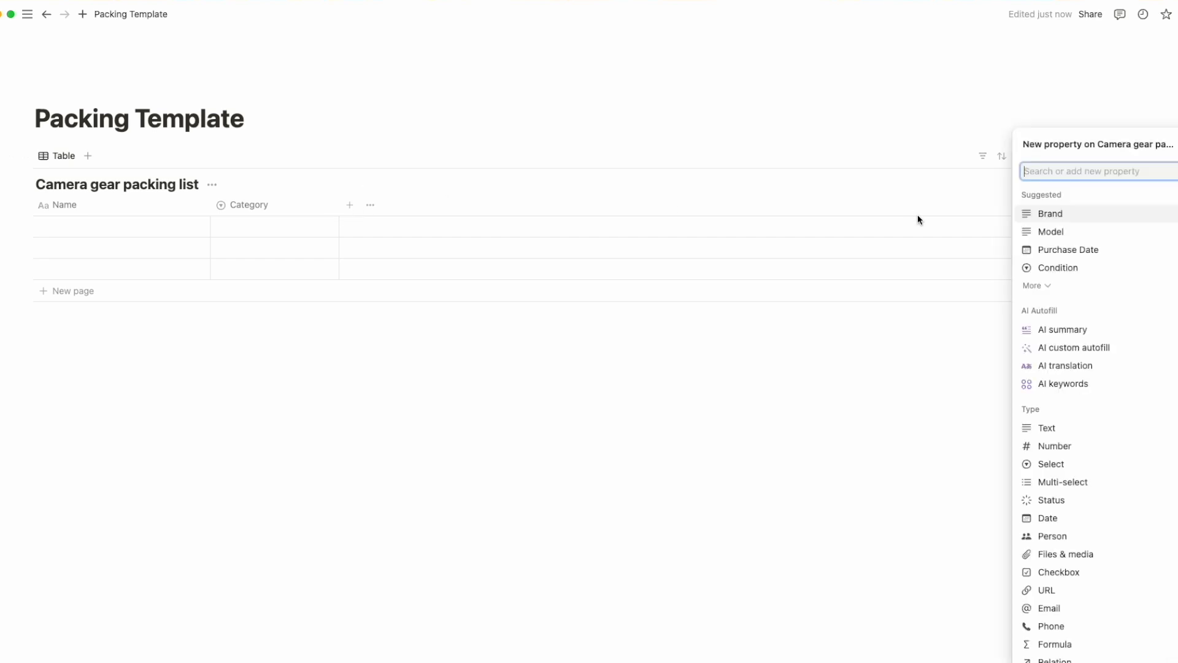
{"action": "type", "text": "Multi"}
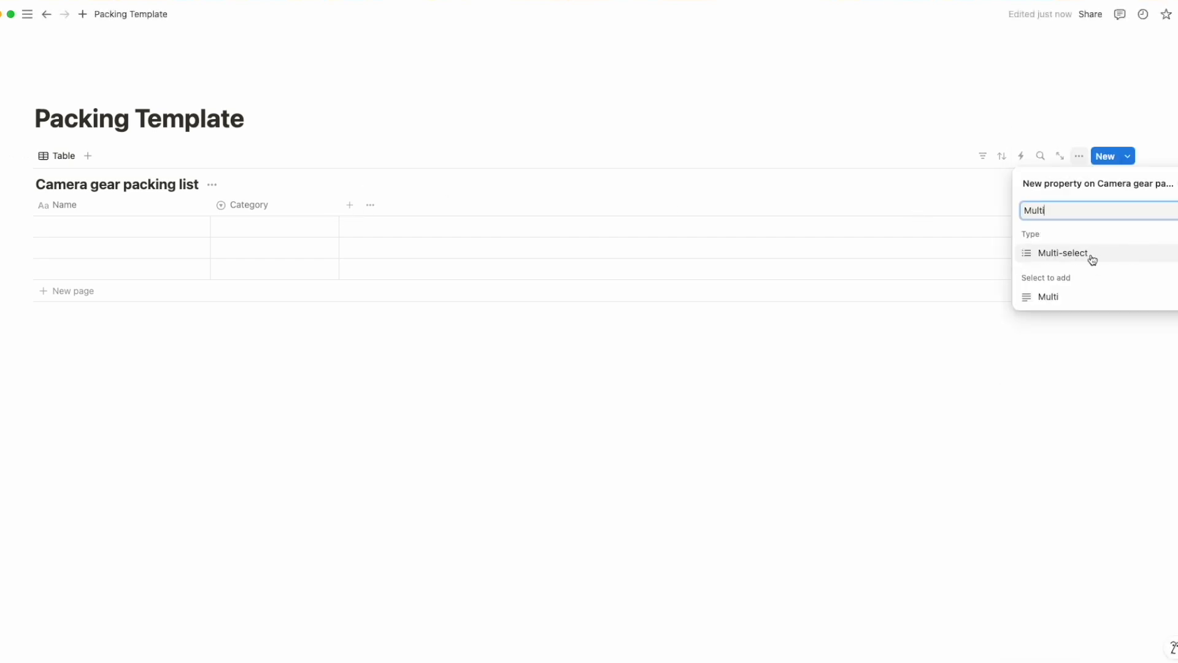
{"action": "left_click", "coordinate": [1092, 259]}
{"action": "type", "text": "Packed in"}
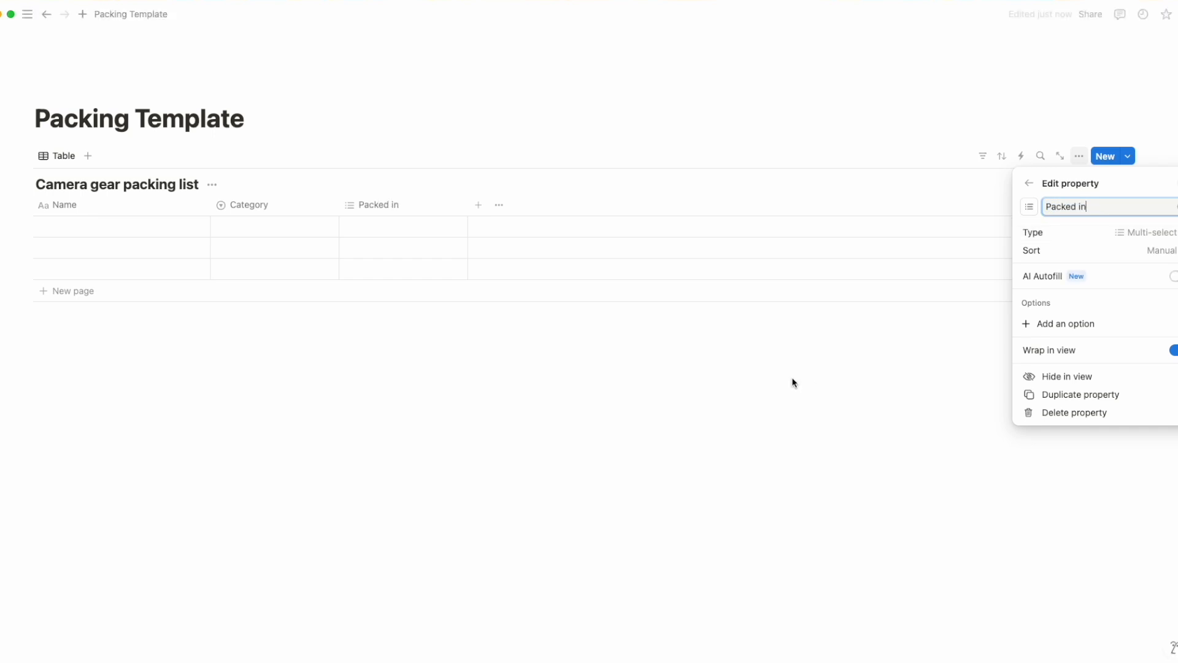
{"action": "left_click", "coordinate": [629, 370]}
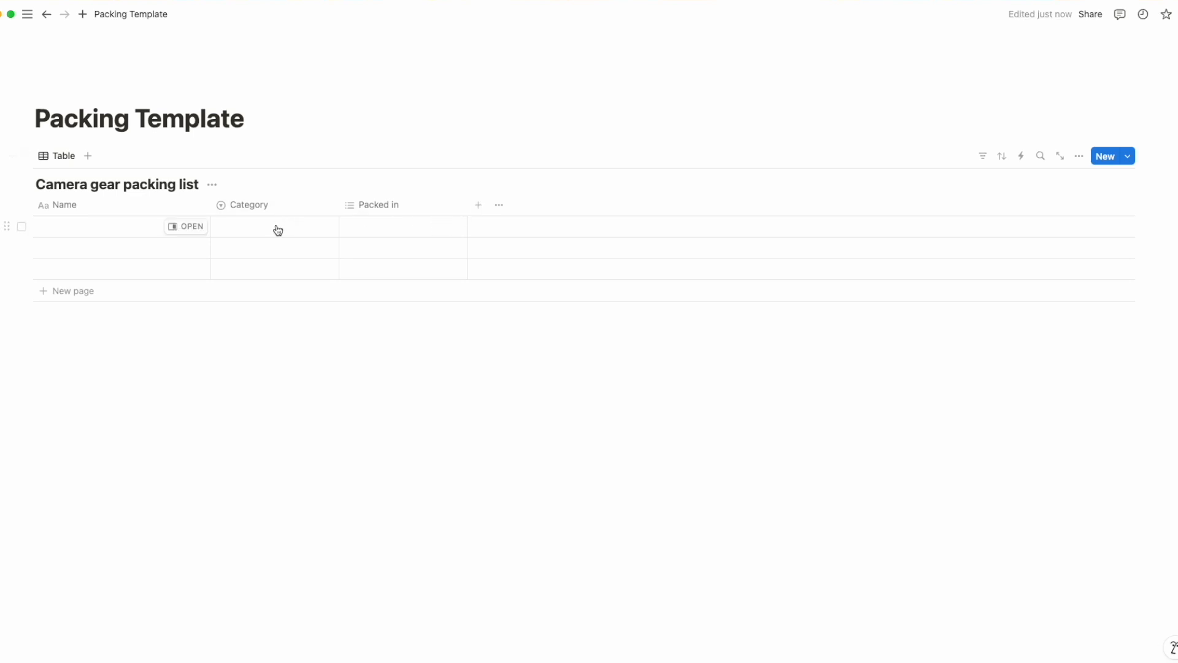
Step: Add the options "Camera body", "Lenses" and "Accessories" to the Category property
{"action": "left_click", "coordinate": [265, 206]}
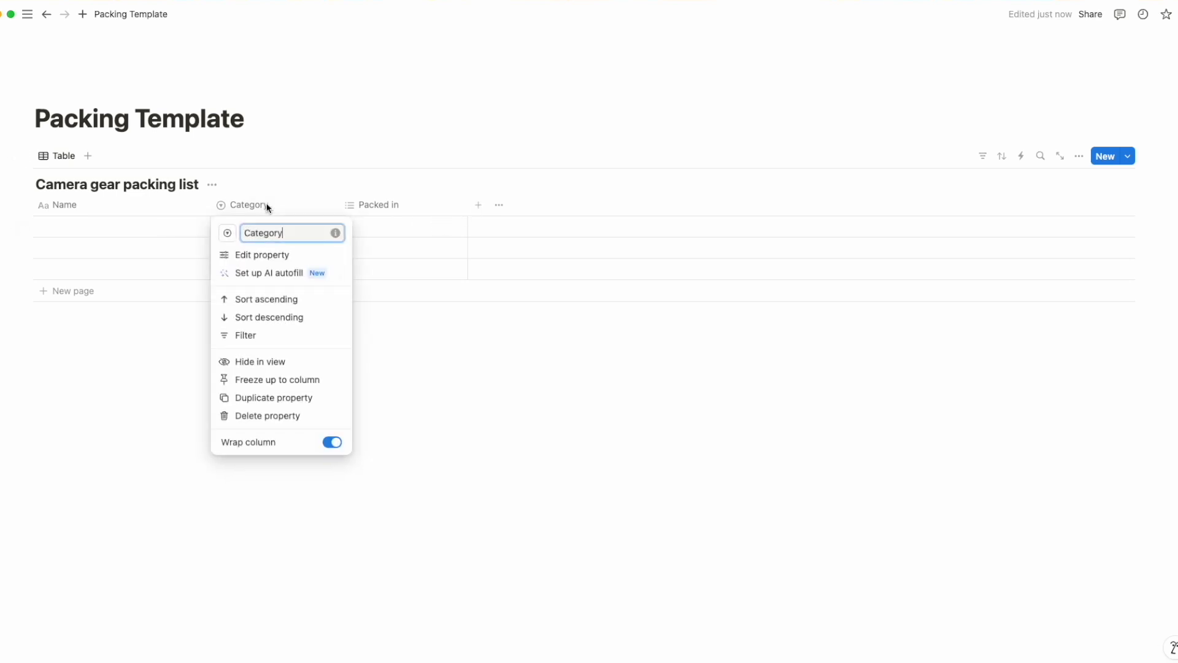
{"action": "left_click", "coordinate": [272, 261]}
{"action": "left_click", "coordinate": [1157, 325]}
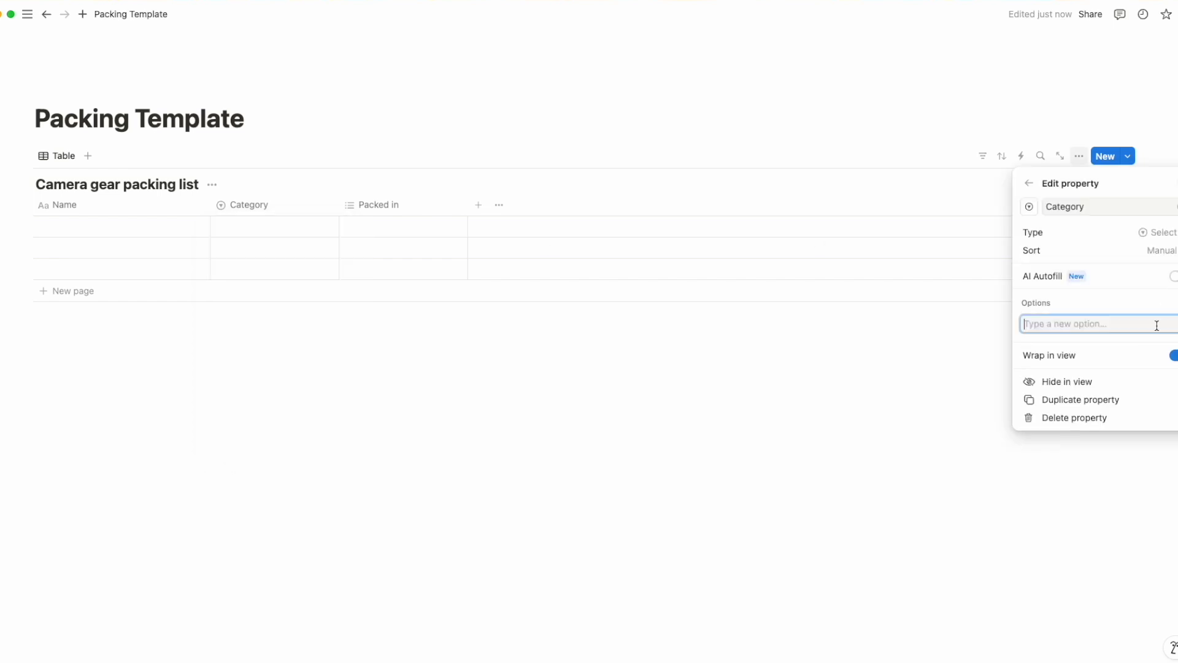
{"action": "type", "text": "Camera body"}
{"action": "key", "text": "Return"}
{"action": "type", "text": "Lenses"}
{"action": "key", "text": "Return"}
{"action": "type", "text": "Accessories"}
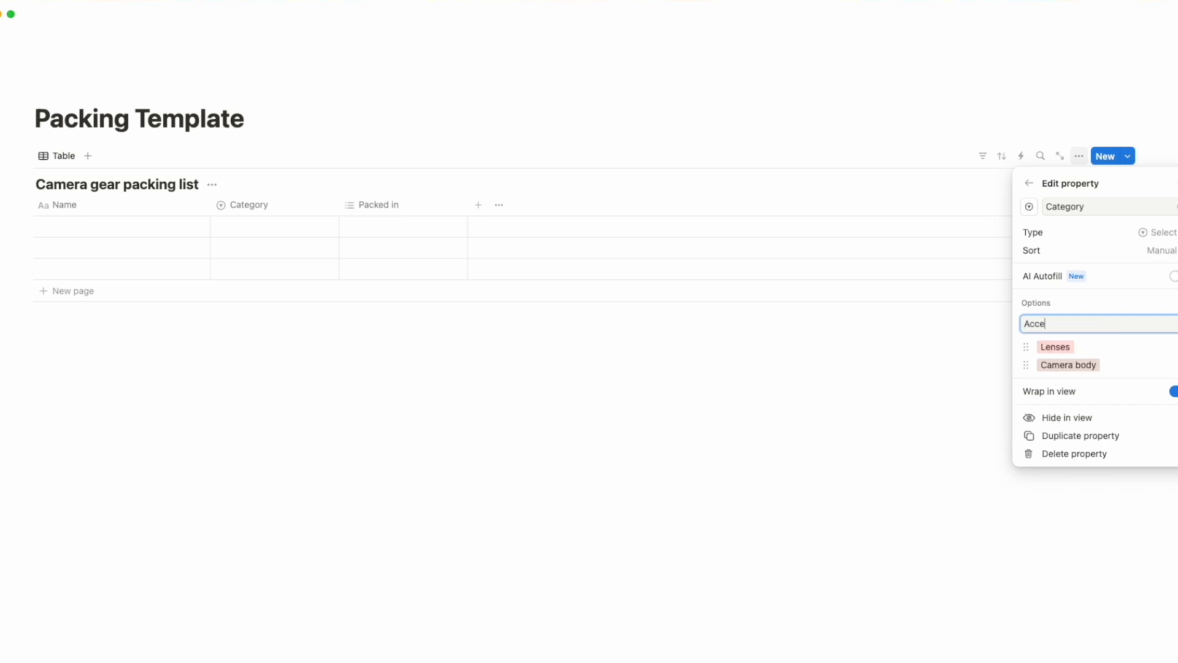
{"action": "key", "text": "Return"}
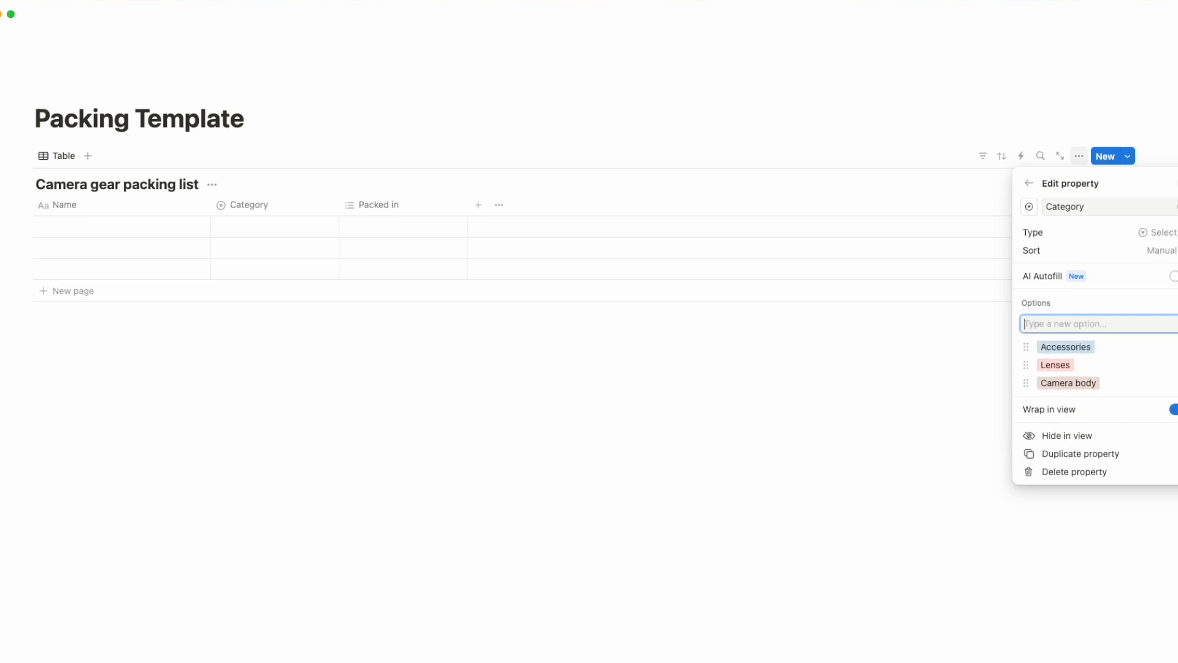
{"action": "left_click", "coordinate": [972, 310]}
Step: Add the options "Camera pouch" and "Backpack" to the Packed in property
{"action": "left_click", "coordinate": [397, 205]}
{"action": "left_click", "coordinate": [402, 254]}
{"action": "left_click", "coordinate": [1107, 323]}
{"action": "type", "text": "Camera pouch"}
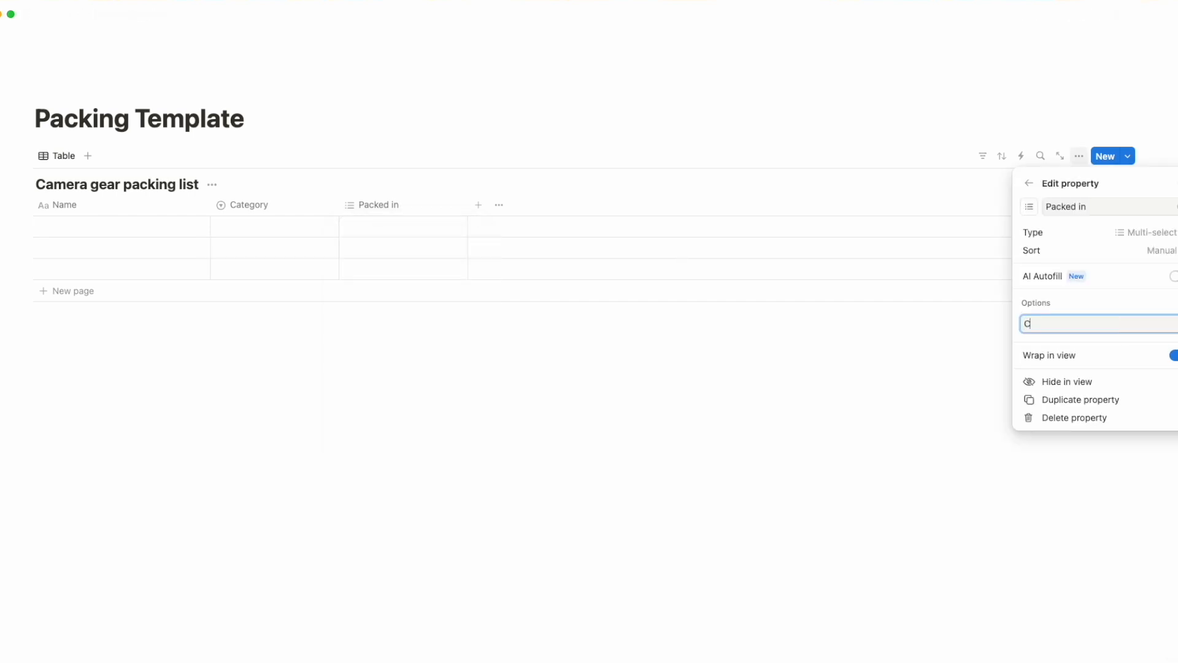
{"action": "key", "text": "Return"}
{"action": "type", "text": "Backpack"}
{"action": "key", "text": "Return"}
{"action": "left_click", "coordinate": [435, 391]}
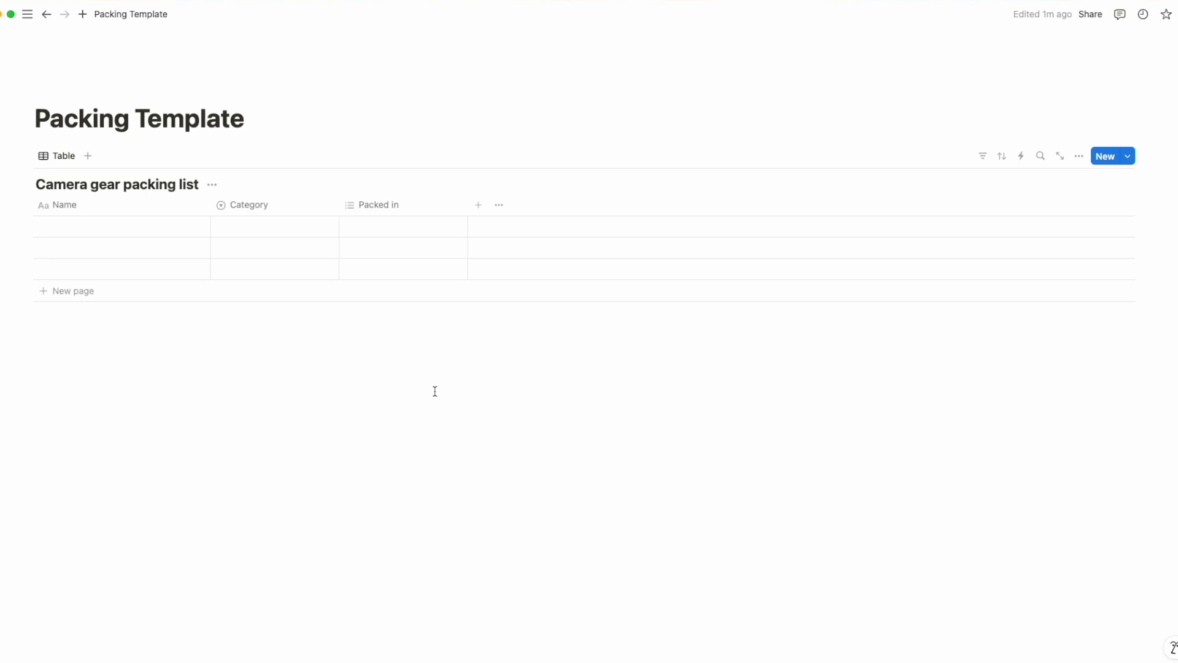
Step: Add a Checkbox property named "On this trip" to the camera gear database
{"action": "left_click", "coordinate": [480, 210]}
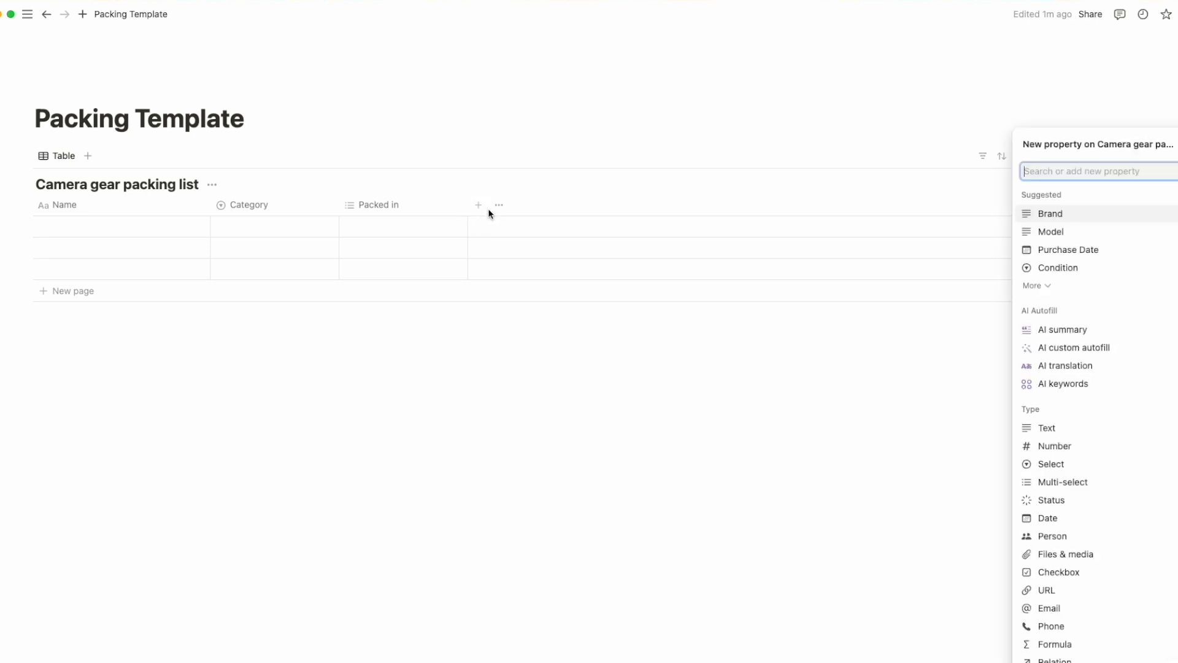
{"action": "type", "text": "Checkb"}
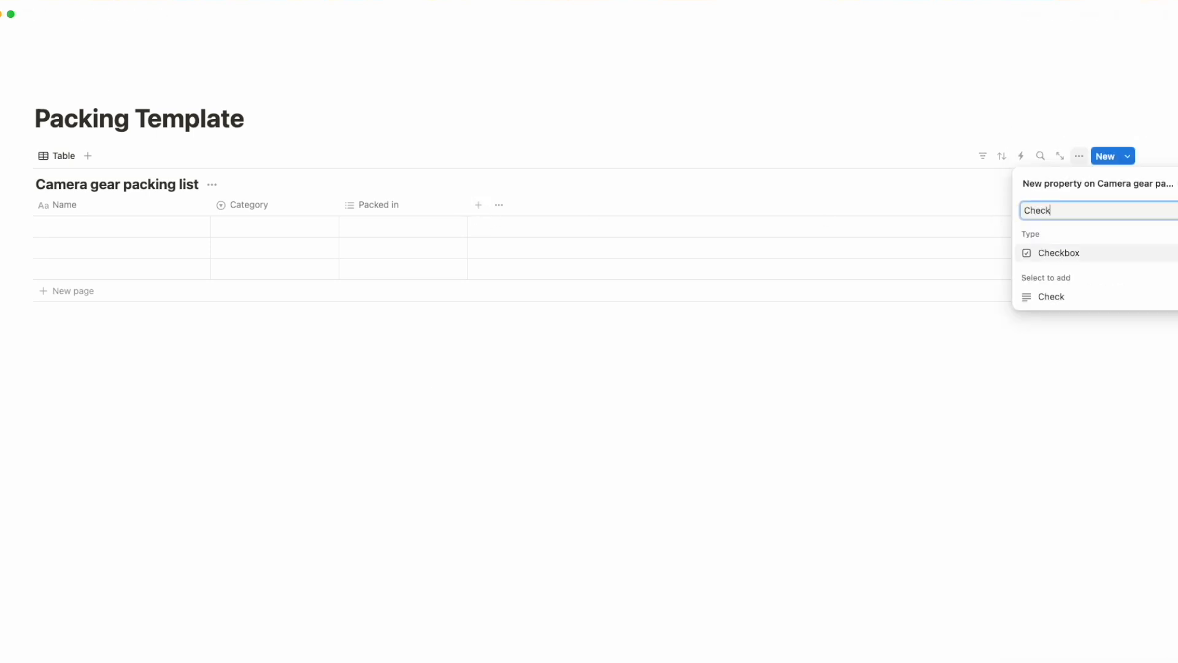
{"action": "key", "text": "Return"}
{"action": "type", "text": "On this trip"}
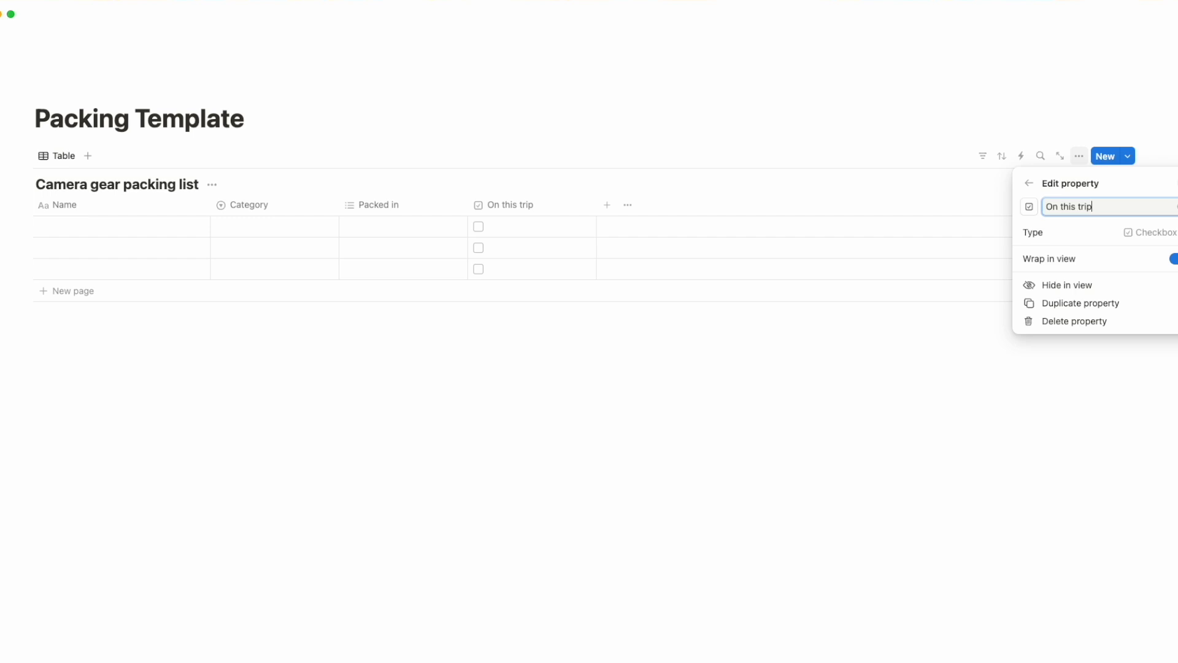
{"action": "key", "text": "Escape"}
Step: Add a Checkbox property named "Needs charging" to the camera gear database
{"action": "left_click", "coordinate": [607, 204]}
{"action": "type", "text": "check"}
{"action": "key", "text": "Return"}
{"action": "type", "text": "Needs charging"}
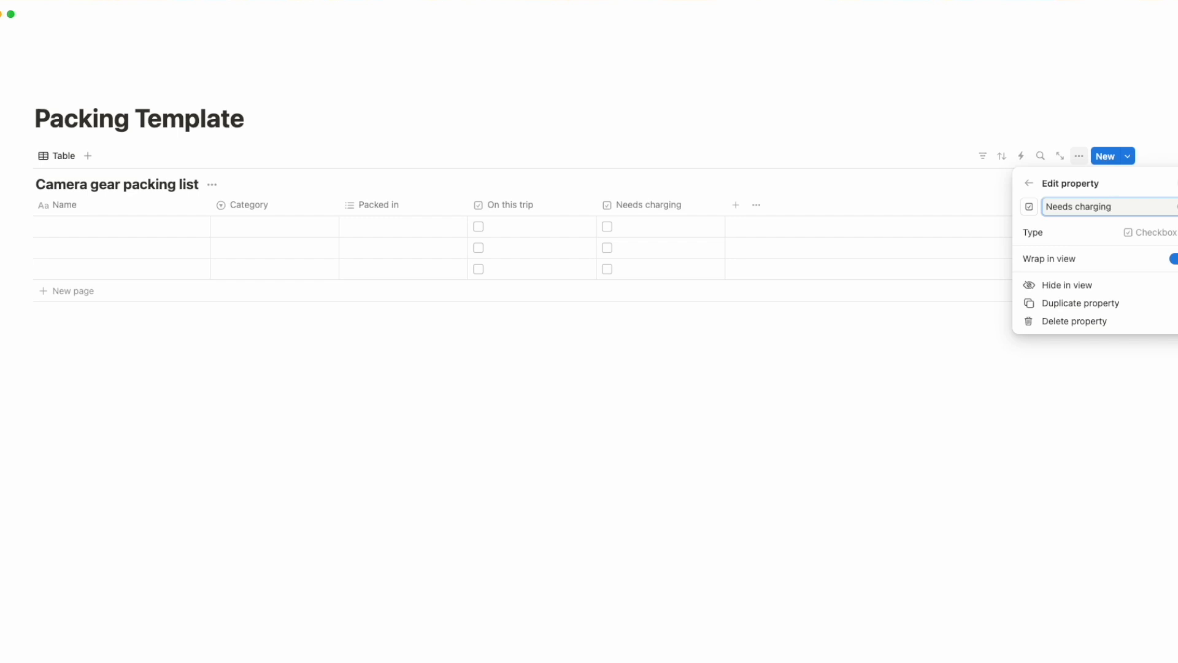
Step: Add a Checkbox property named "Charged" to the camera gear database
{"action": "left_click", "coordinate": [736, 207]}
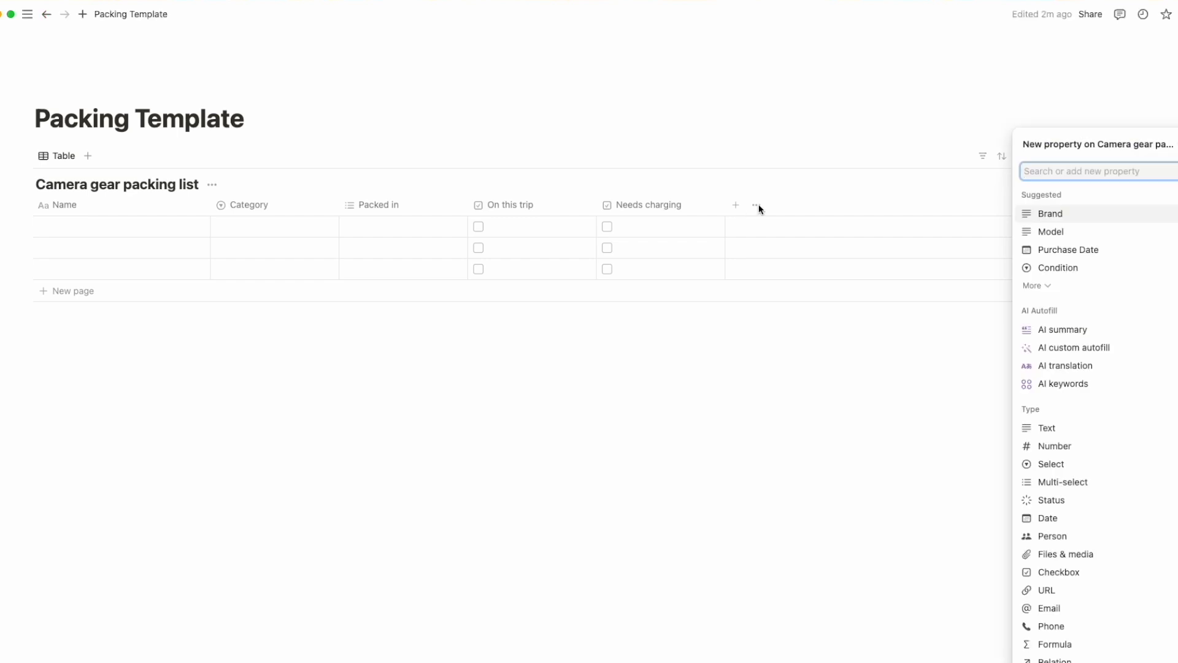
{"action": "type", "text": "check"}
{"action": "key", "text": "Return"}
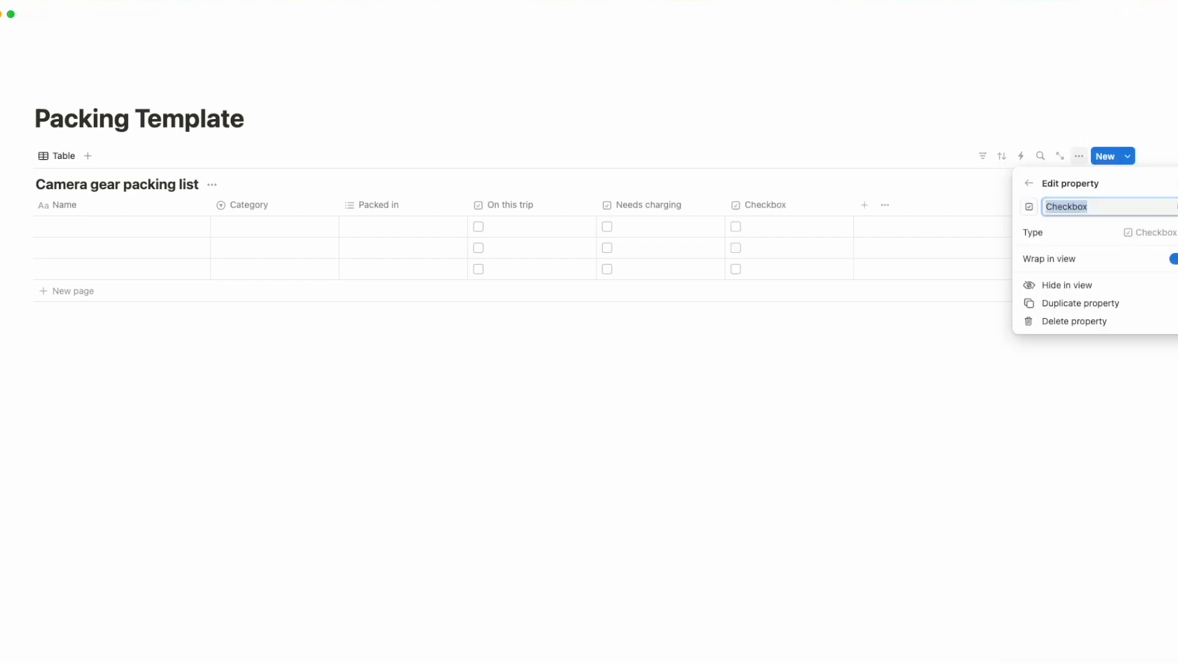
{"action": "type", "text": "Charged"}
{"action": "key", "text": "Escape"}
Step: Add a Checkbox property named "Packed" to the camera gear database
{"action": "left_click", "coordinate": [865, 205]}
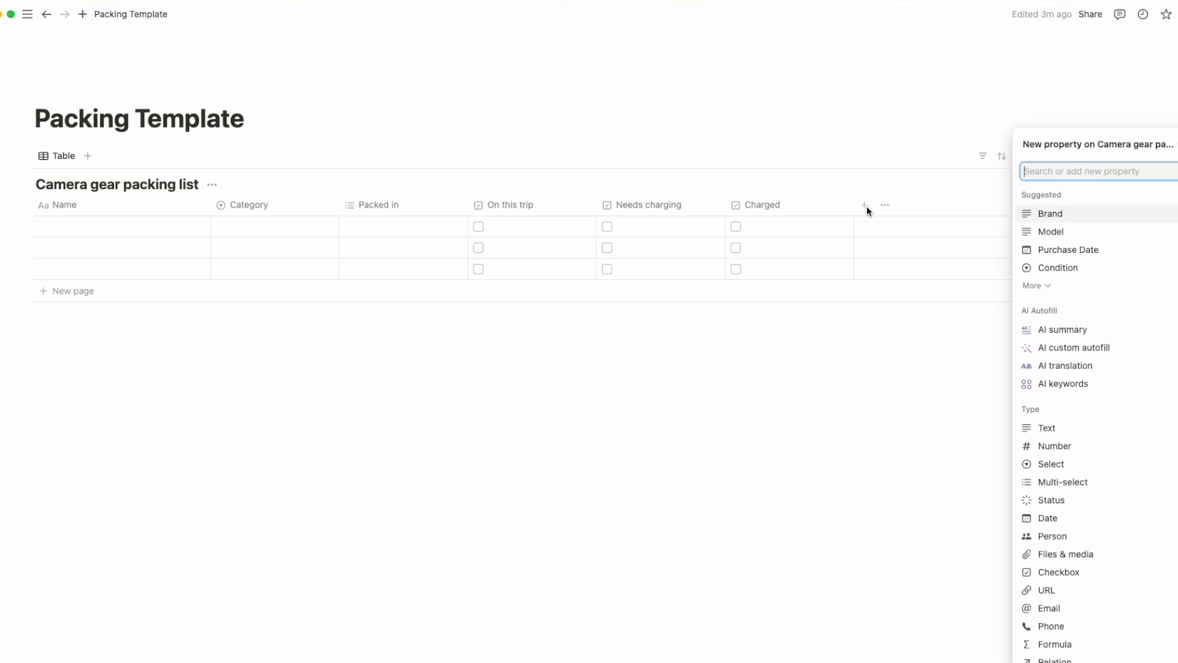
{"action": "type", "text": "check"}
{"action": "key", "text": "Return"}
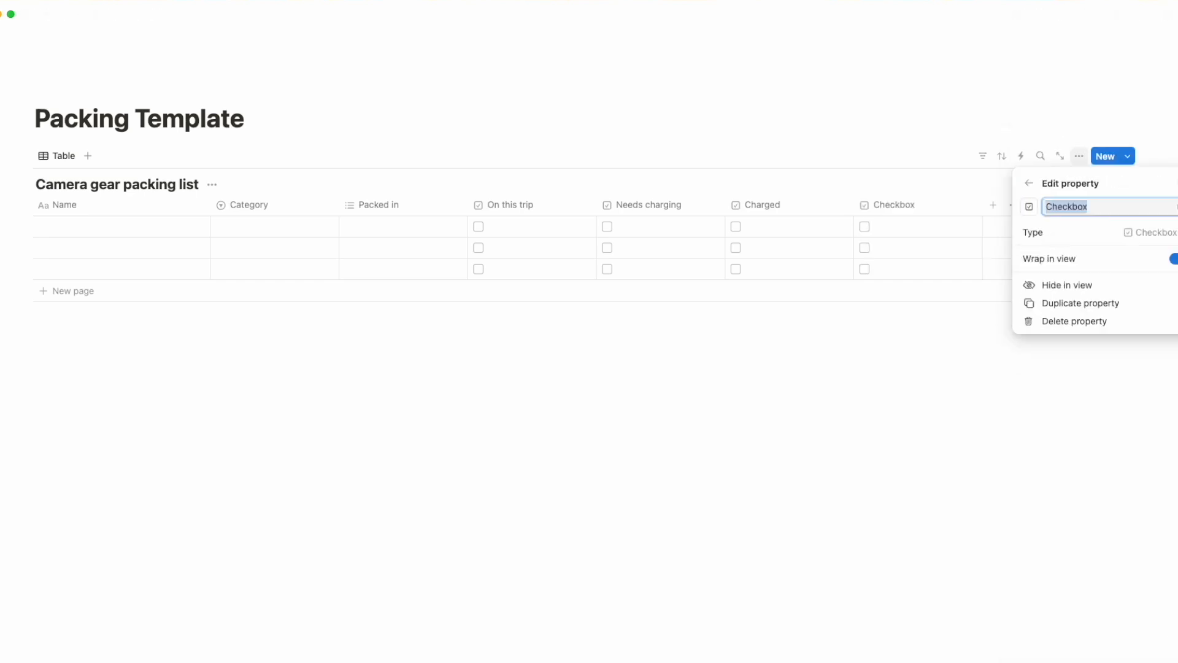
{"action": "type", "text": "Packed"}
{"action": "left_click", "coordinate": [439, 347]}
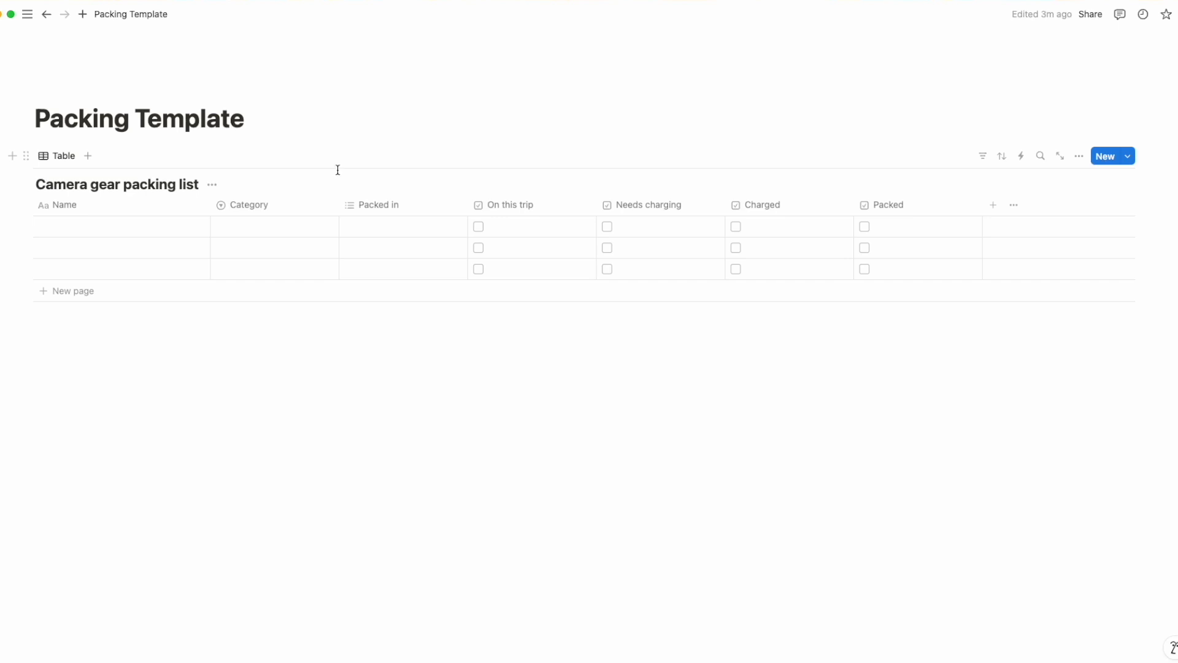
Step: Name the first row "Camera A" and set its Category to Camera body
{"action": "left_click", "coordinate": [135, 227]}
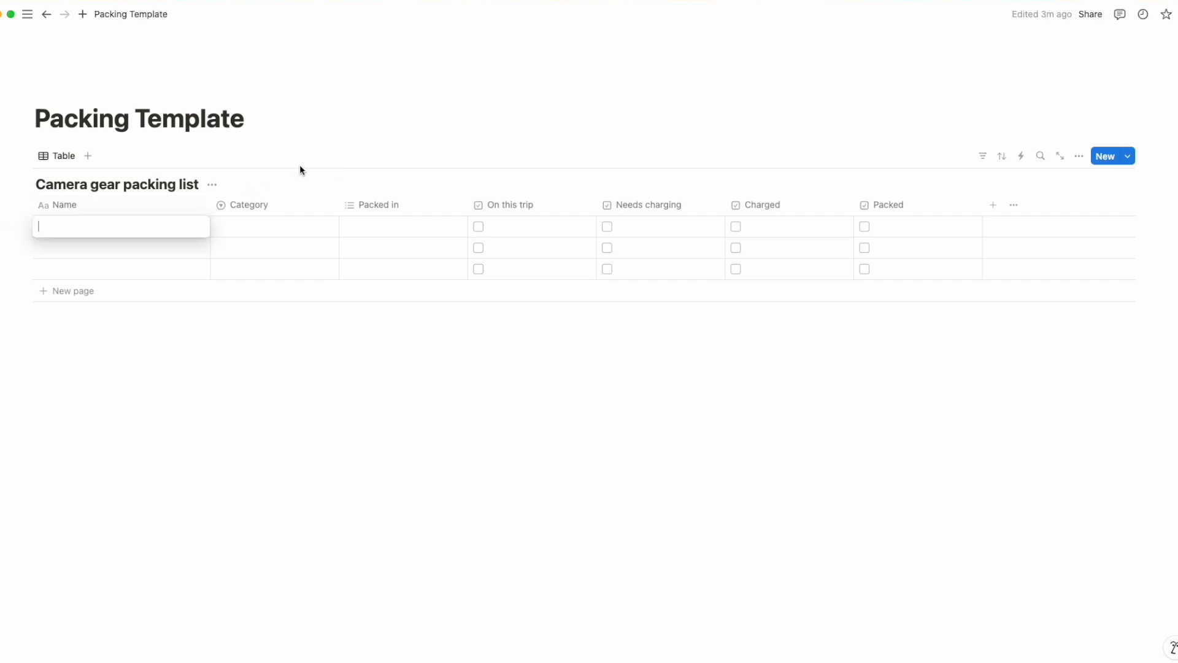
{"action": "type", "text": "Camera A"}
{"action": "key", "text": "Tab"}
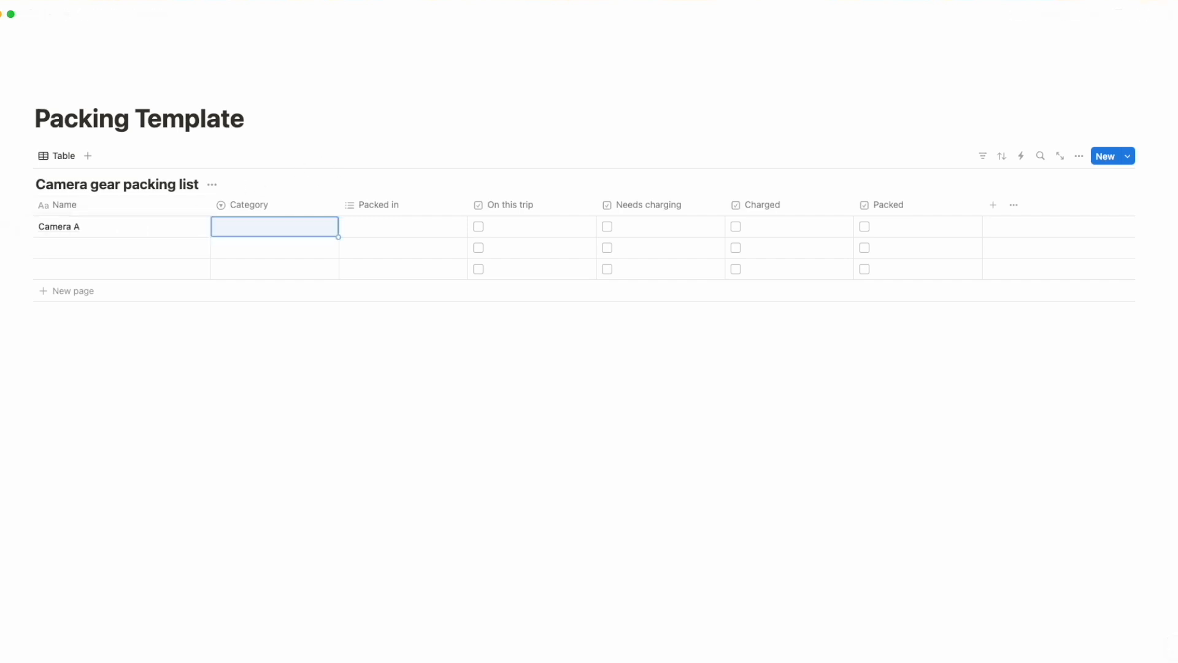
{"action": "left_click", "coordinate": [312, 227]}
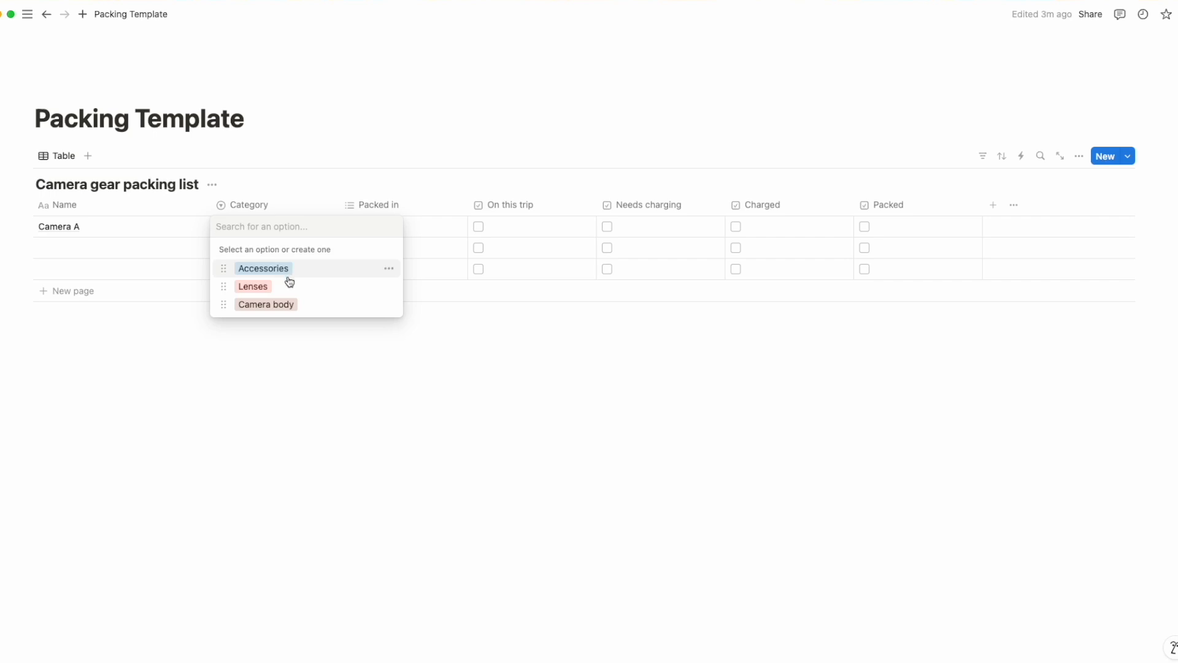
{"action": "left_click", "coordinate": [284, 304]}
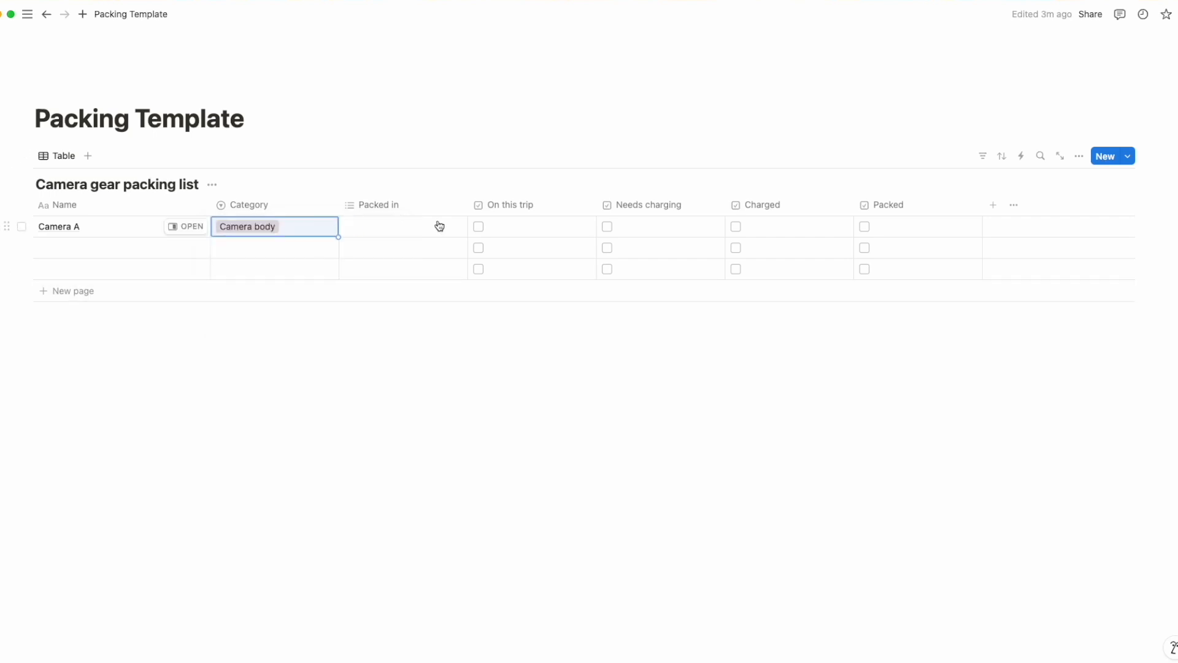
Step: Set the Packed in value of Camera A to Backpack
{"action": "left_click", "coordinate": [416, 225]}
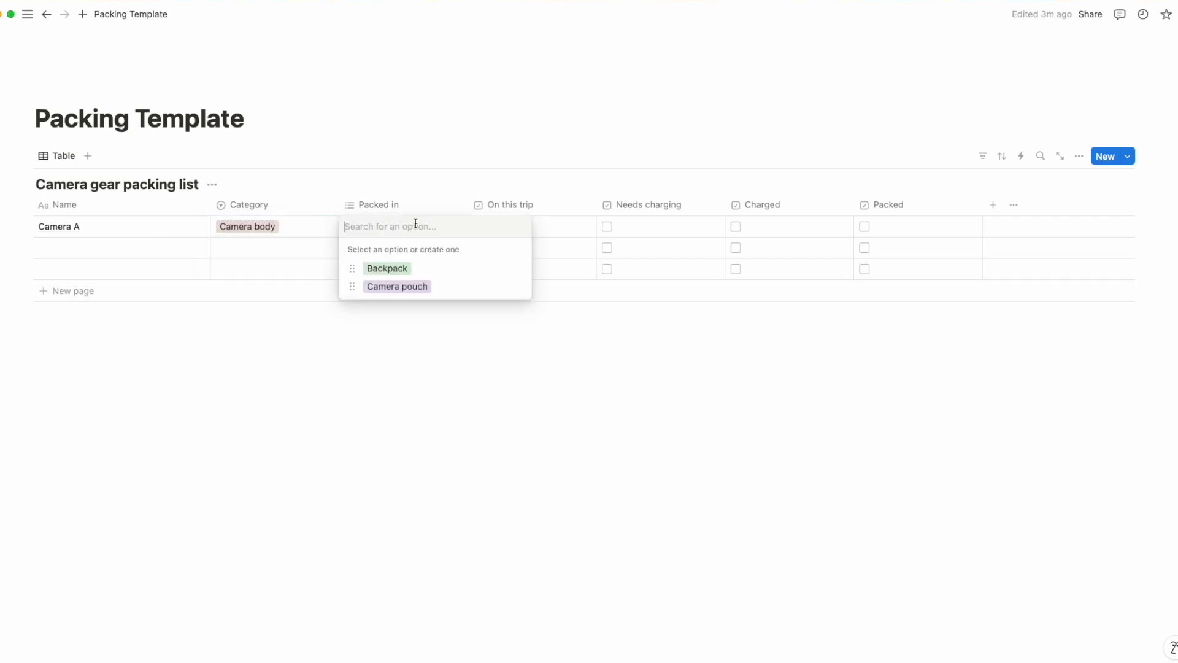
{"action": "left_click", "coordinate": [459, 275]}
{"action": "key", "text": "Escape"}
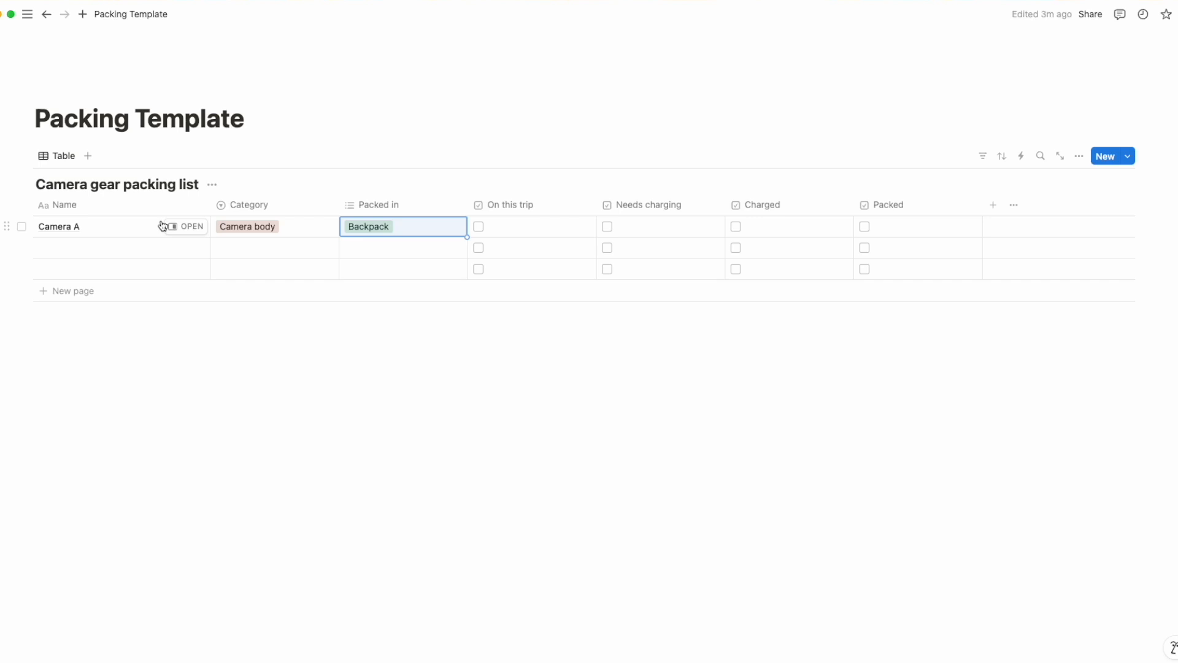
Step: Fill the second row as "Batteries for camera A" with Category Accessories, Packed in Backpack and Needs charging ticked
{"action": "left_click", "coordinate": [155, 249]}
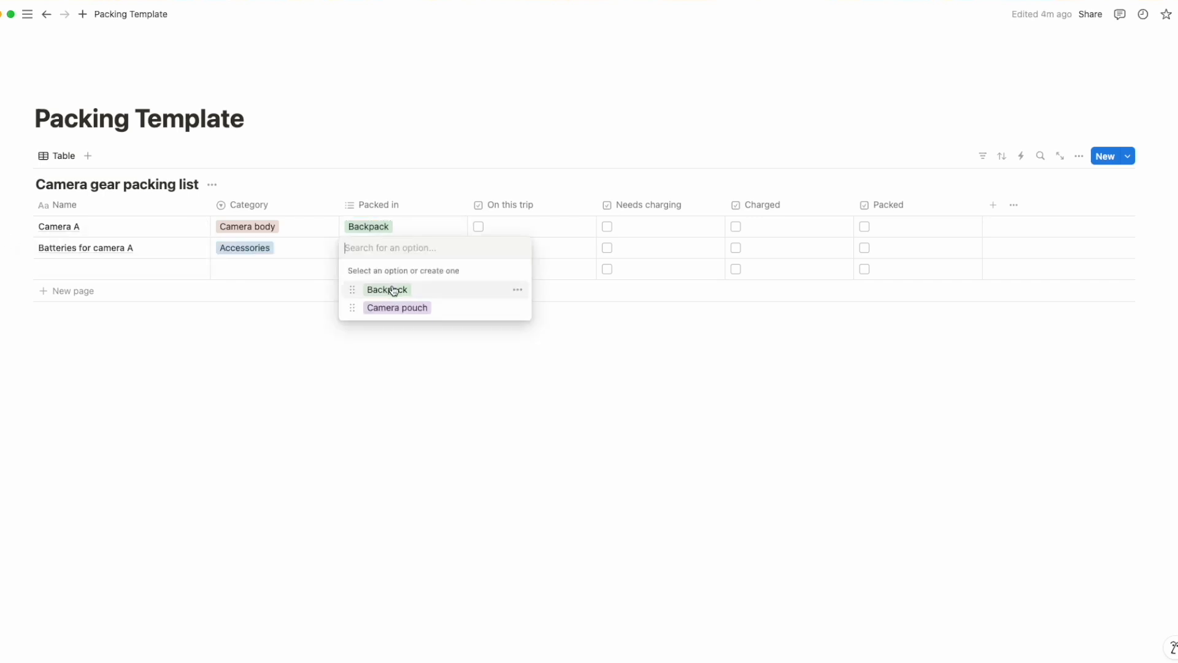
{"action": "left_click", "coordinate": [393, 290]}
{"action": "left_click", "coordinate": [555, 232]}
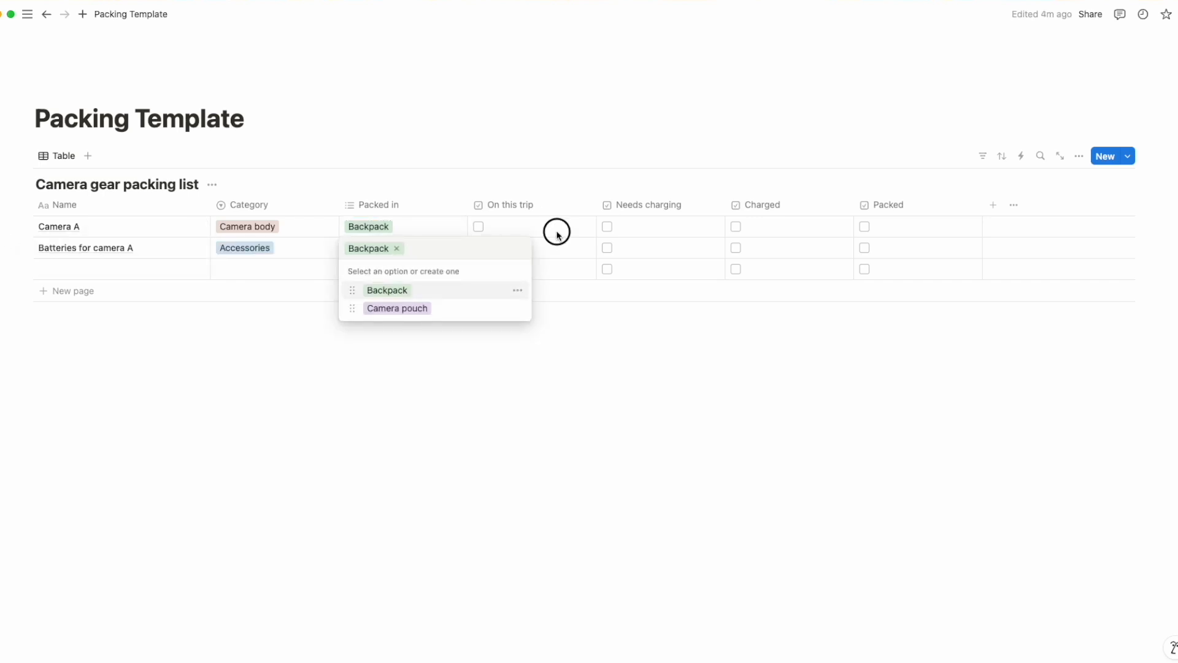
{"action": "left_click", "coordinate": [610, 248]}
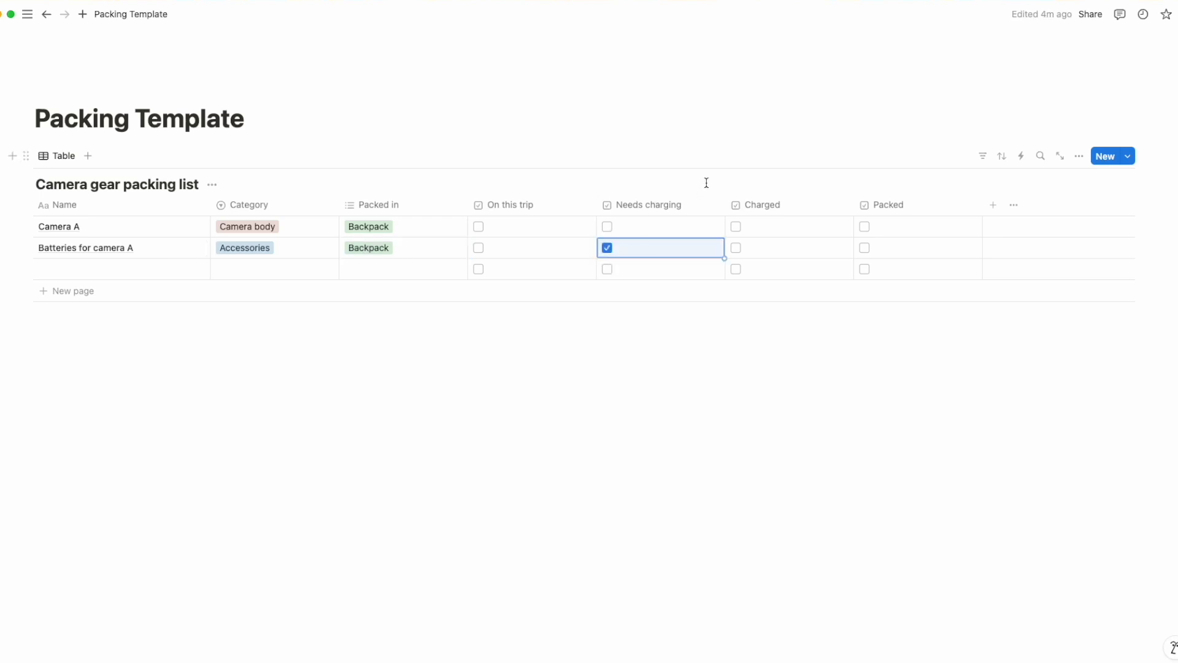
Step: Fill the third row as "50mm Lens" with Category Lenses and Packed in Camera pouch
{"action": "mouse_move", "coordinate": [189, 262]}
{"action": "left_click", "coordinate": [105, 272]}
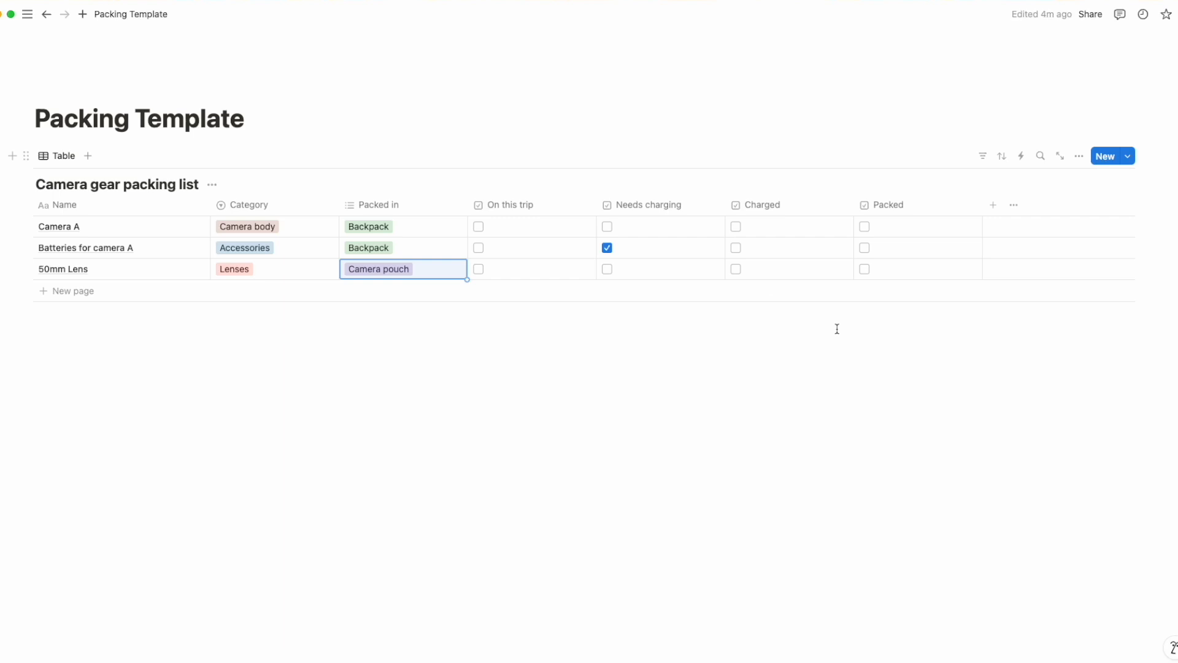
Step: Add a List view to the database and show the On this trip checkbox ahead of the item names
{"action": "left_click", "coordinate": [90, 158]}
{"action": "left_click", "coordinate": [58, 265]}
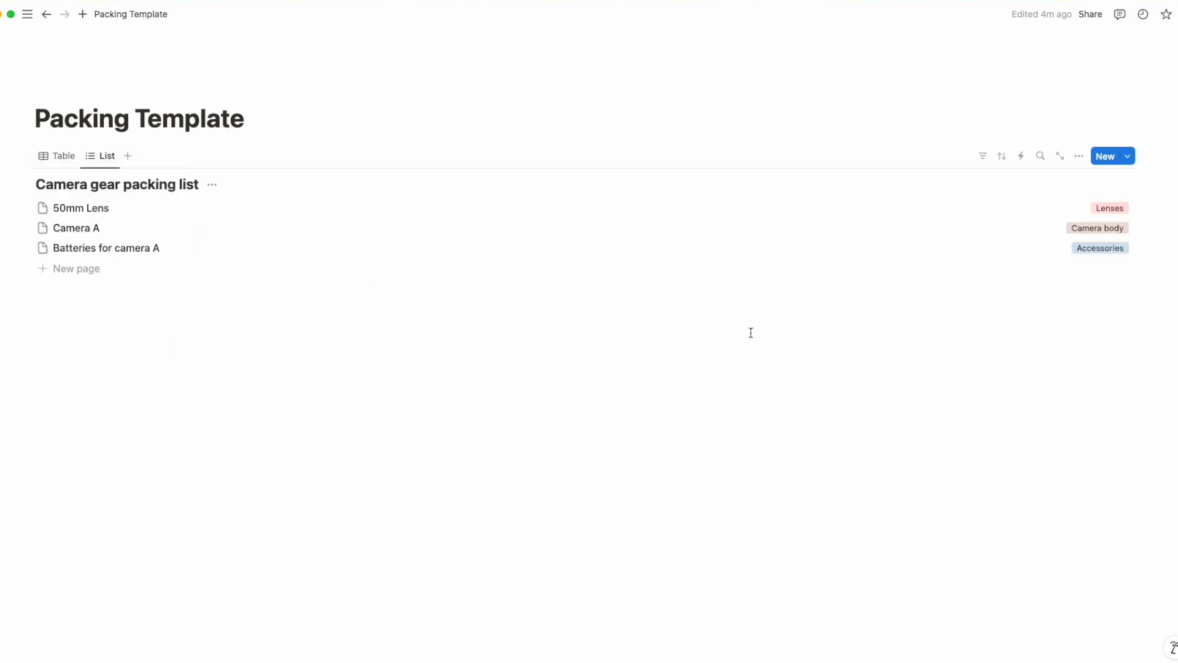
{"action": "left_click", "coordinate": [1079, 155]}
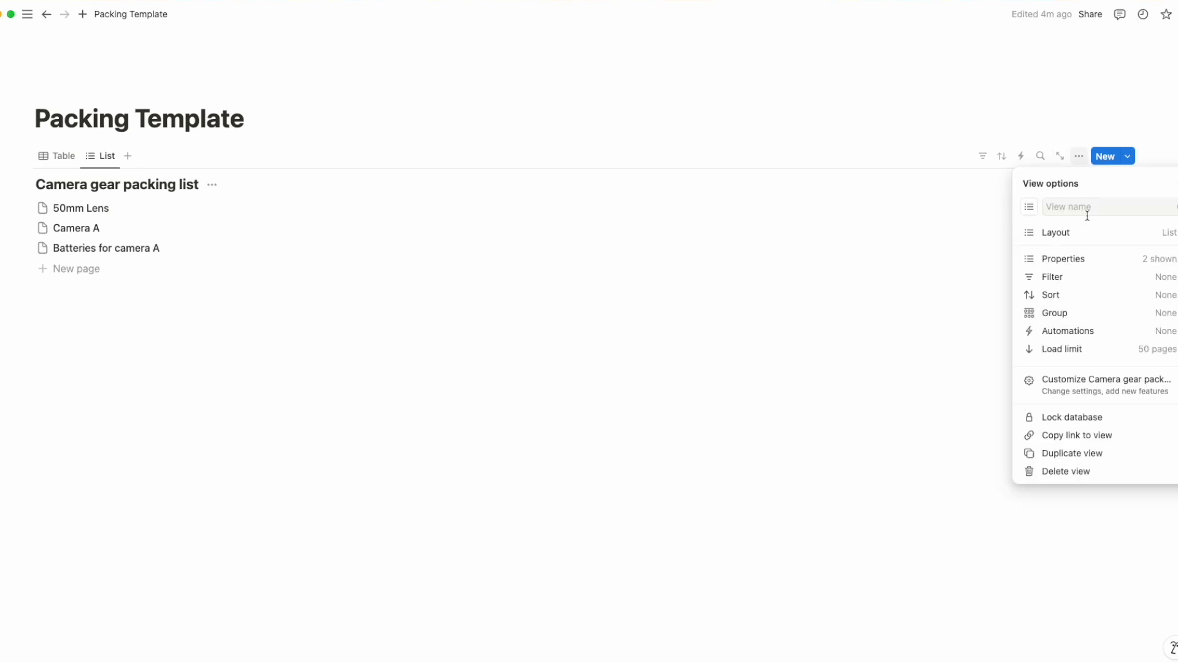
{"action": "left_click", "coordinate": [1144, 258]}
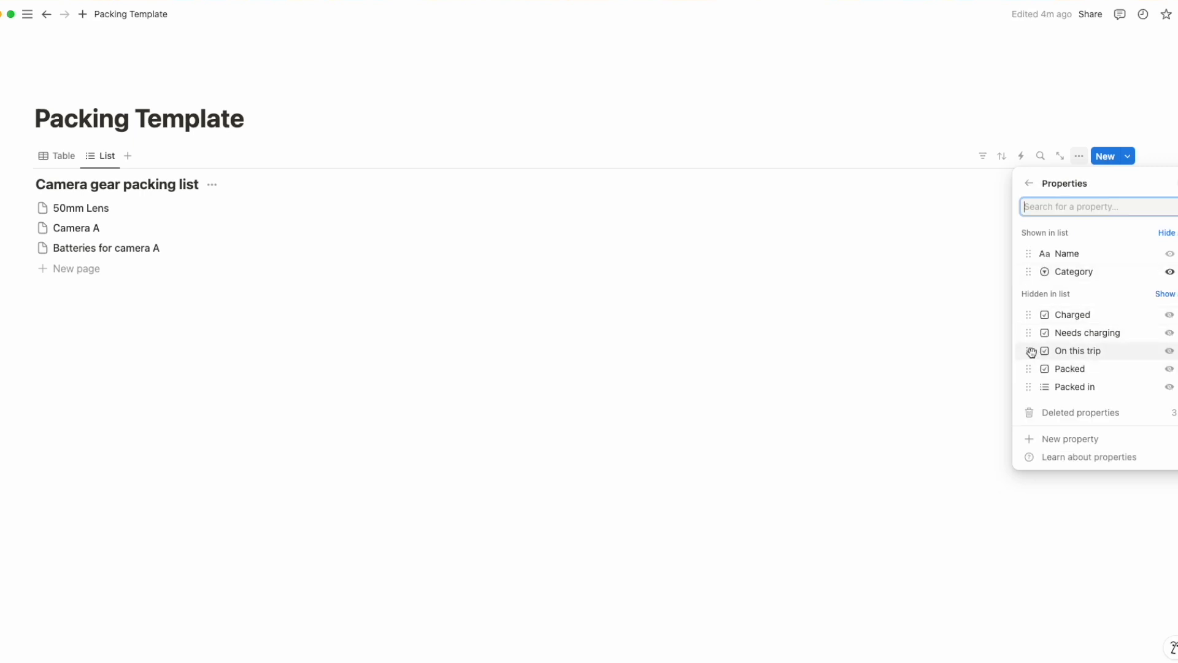
{"action": "left_click", "coordinate": [1169, 352]}
{"action": "left_click_drag", "start_coordinate": [1031, 289], "coordinate": [1034, 253]}
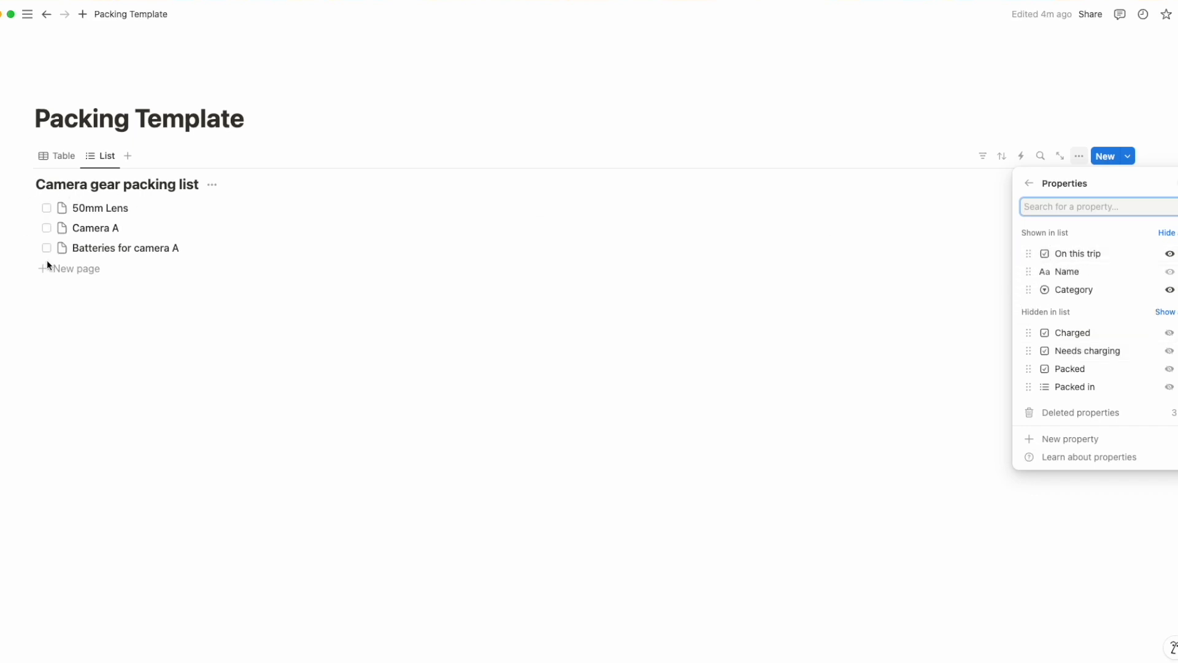
{"action": "left_click", "coordinate": [296, 228]}
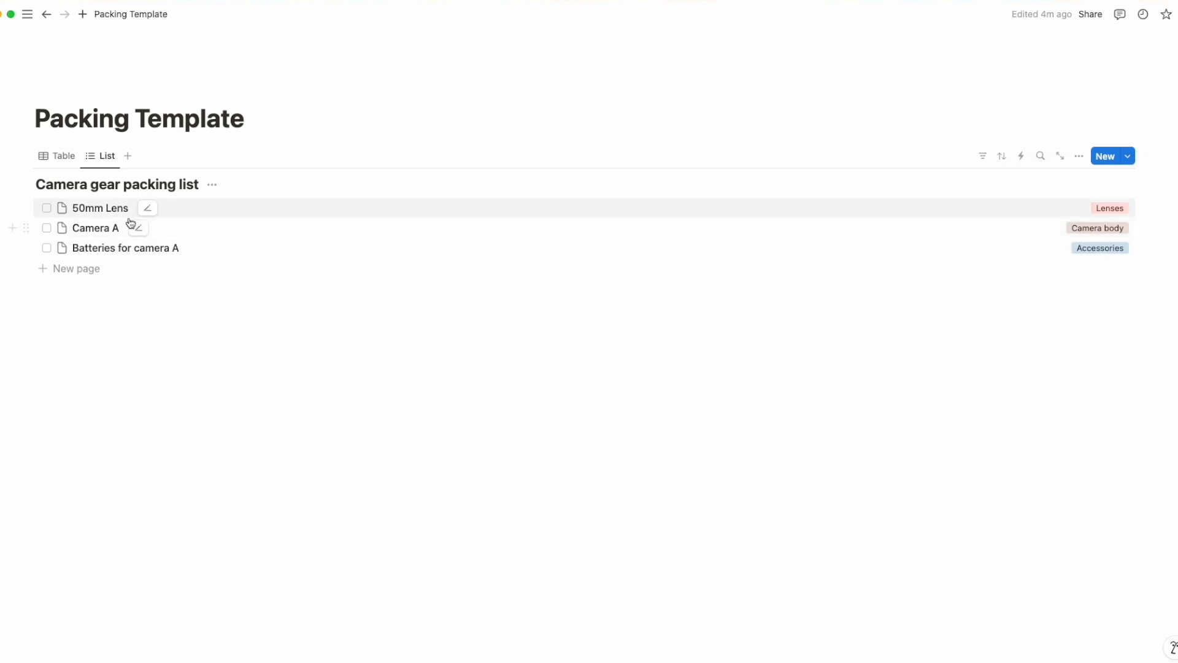
Step: Try ticking and unticking the On this trip checkboxes of 50mm Lens, Camera A and Batteries for camera A
{"action": "left_click", "coordinate": [47, 209]}
{"action": "left_click", "coordinate": [47, 227]}
{"action": "left_click", "coordinate": [46, 248]}
{"action": "left_click", "coordinate": [47, 227]}
{"action": "left_click", "coordinate": [47, 208]}
{"action": "left_click", "coordinate": [47, 248]}
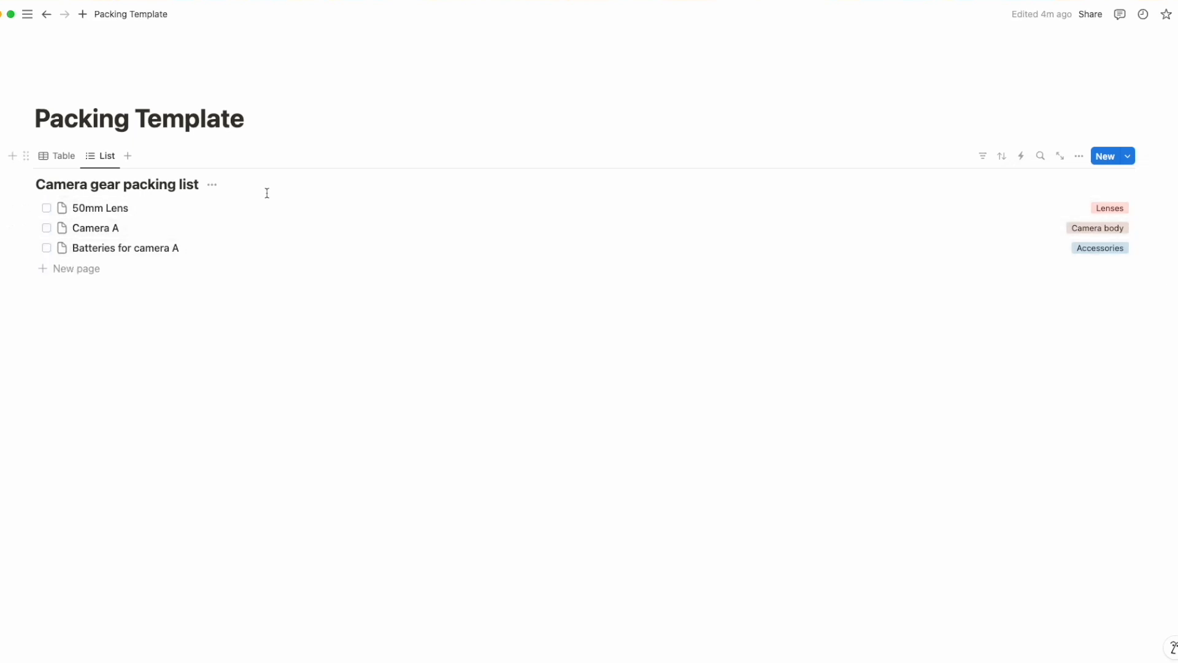
Step: Tick On this trip for Batteries for camera A and group the list by Category
{"action": "left_click", "coordinate": [47, 248]}
{"action": "left_click", "coordinate": [1079, 155]}
{"action": "left_click", "coordinate": [1079, 313]}
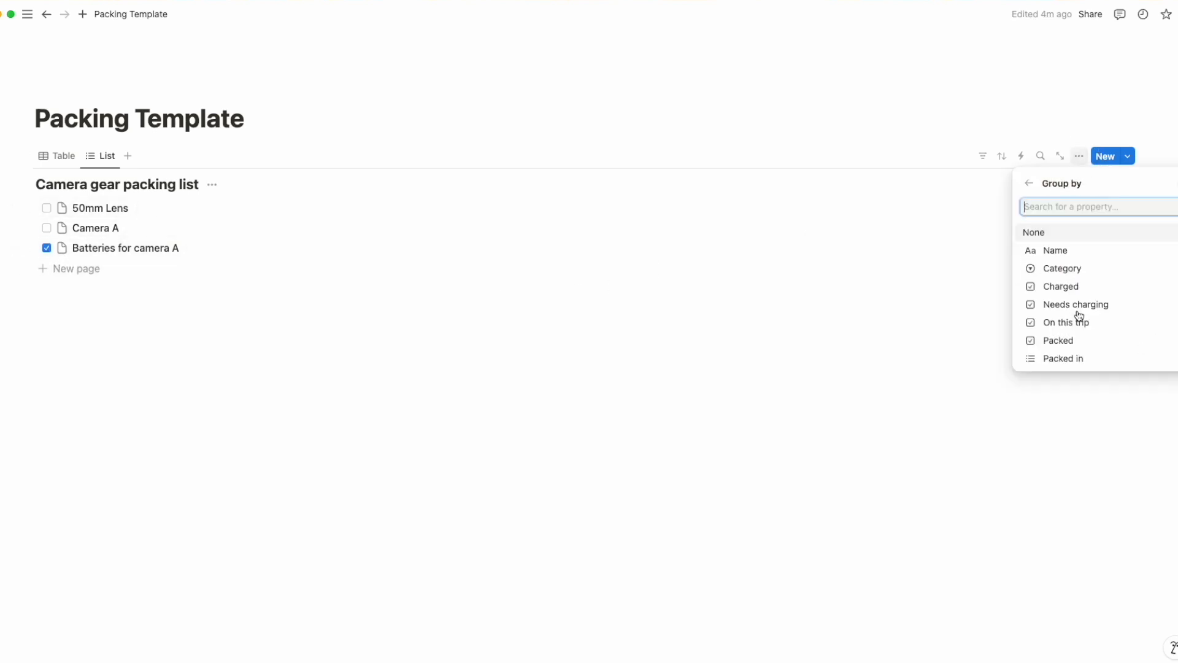
{"action": "left_click", "coordinate": [1085, 268]}
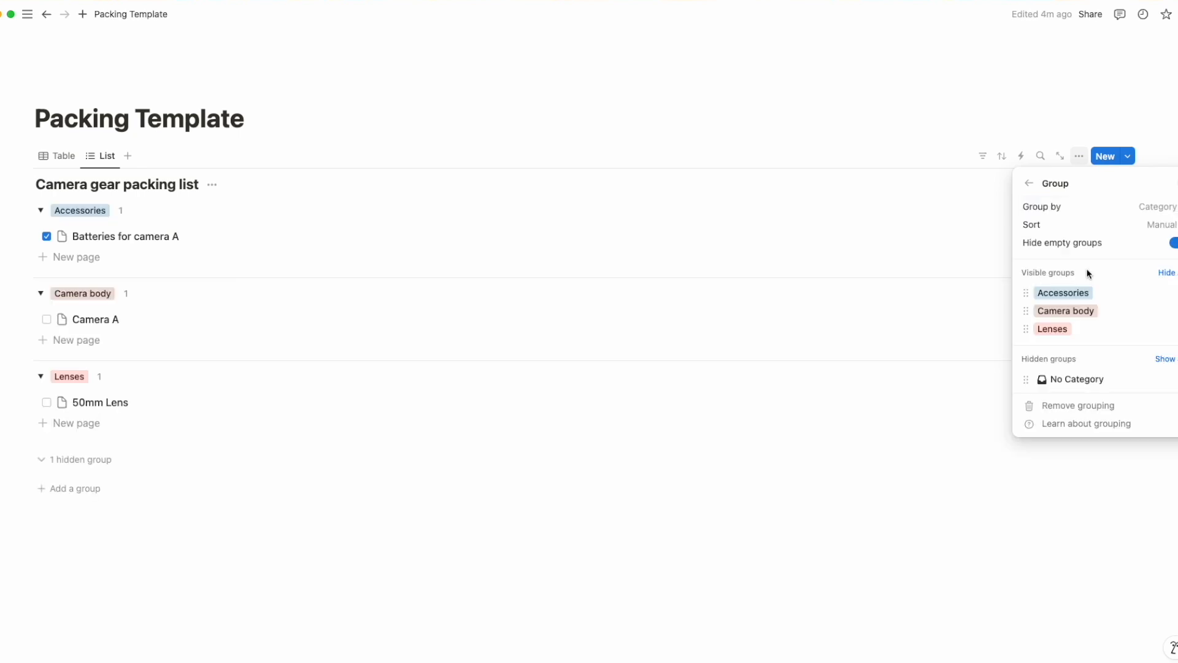
{"action": "left_click", "coordinate": [494, 553]}
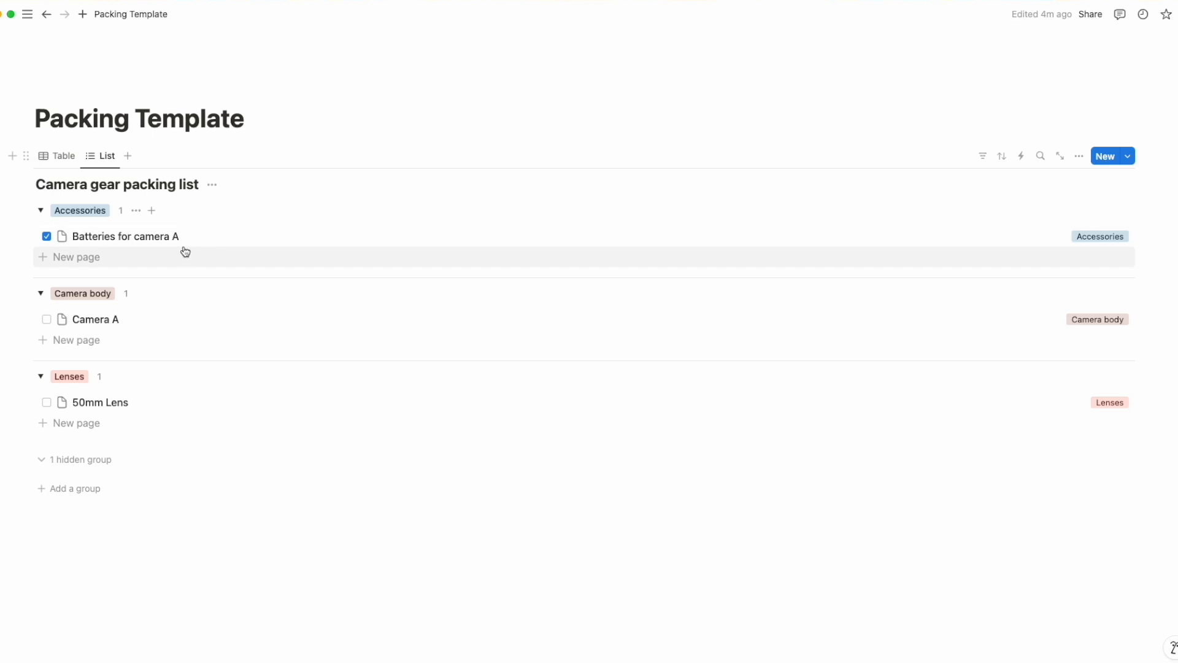
Step: Add a second List view and filter it to items whose Needs charging checkbox is ticked
{"action": "left_click", "coordinate": [128, 155]}
{"action": "left_click", "coordinate": [67, 250]}
{"action": "left_click", "coordinate": [1078, 155]}
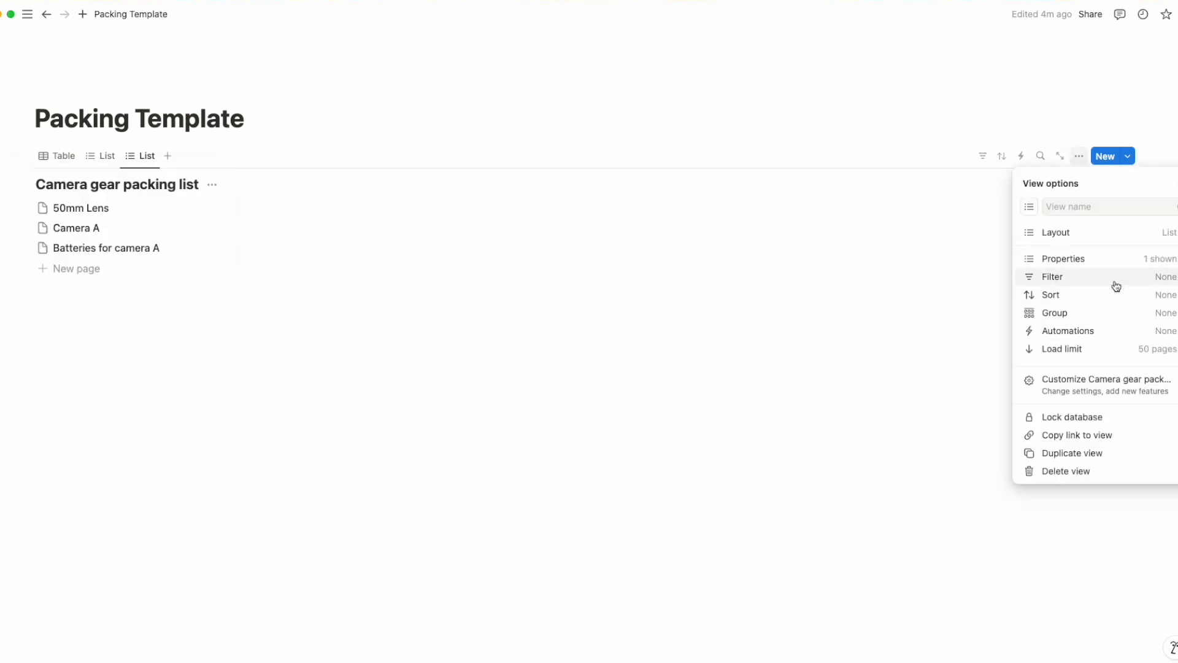
{"action": "left_click", "coordinate": [1116, 287]}
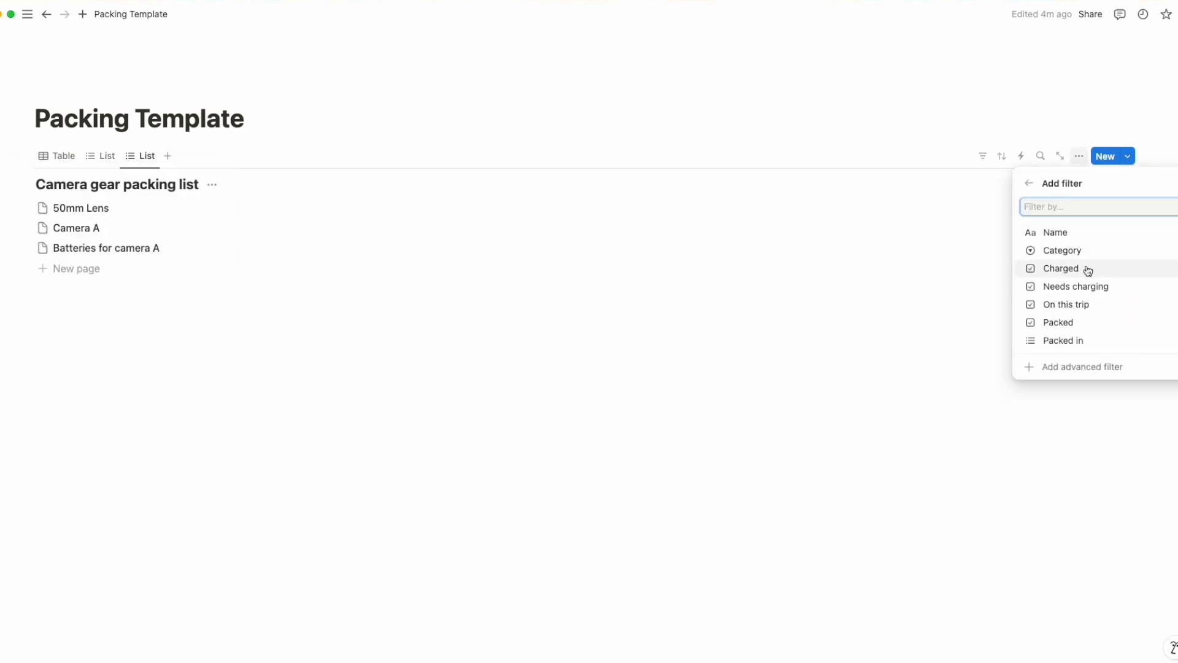
{"action": "left_click", "coordinate": [1091, 286]}
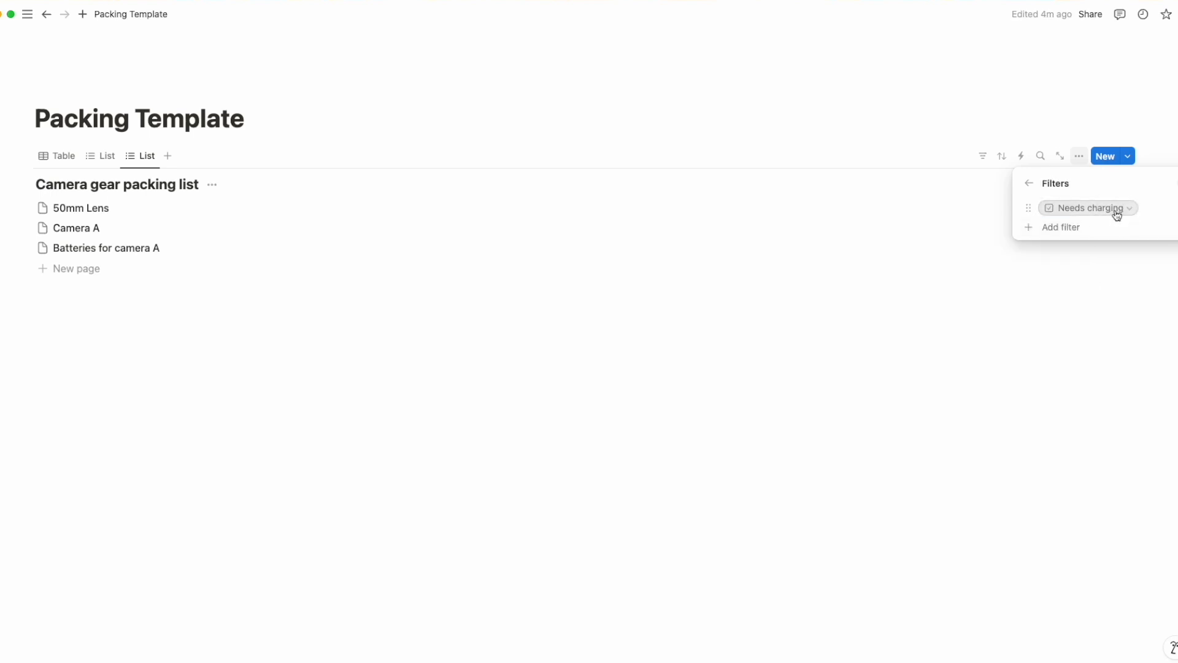
{"action": "left_click", "coordinate": [1116, 215]}
{"action": "left_click", "coordinate": [1070, 269]}
{"action": "left_click", "coordinate": [1089, 181]}
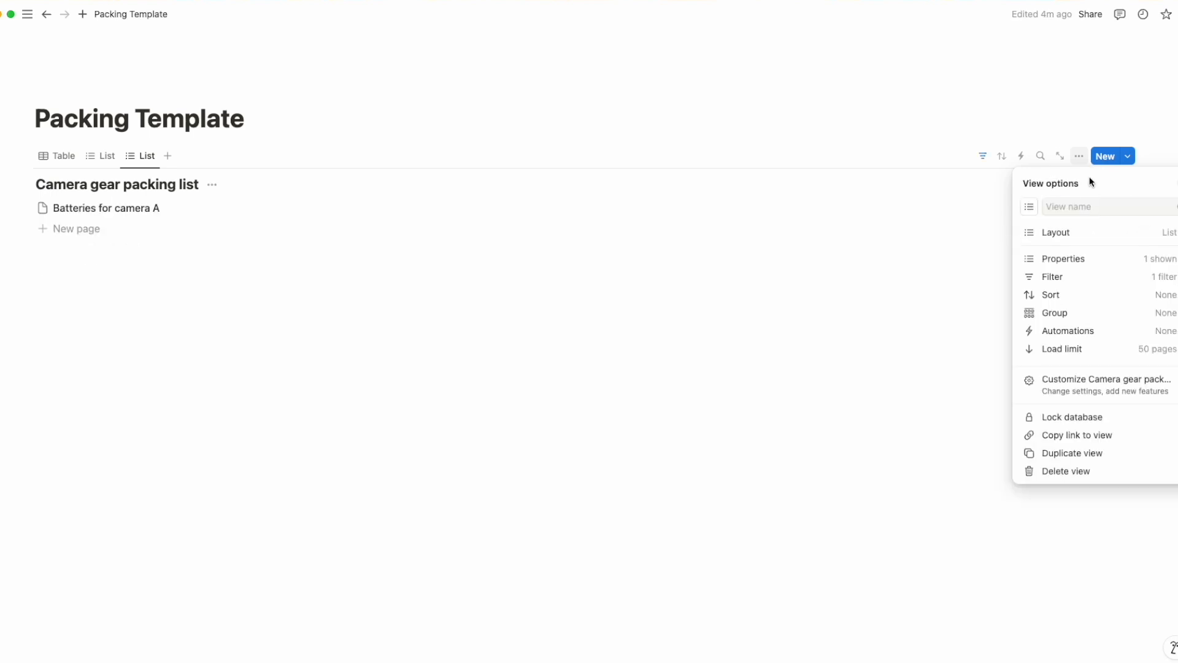
Step: Show the Charged checkbox ahead of the item names in the filtered list and test it on Batteries for camera A
{"action": "left_click", "coordinate": [1098, 258]}
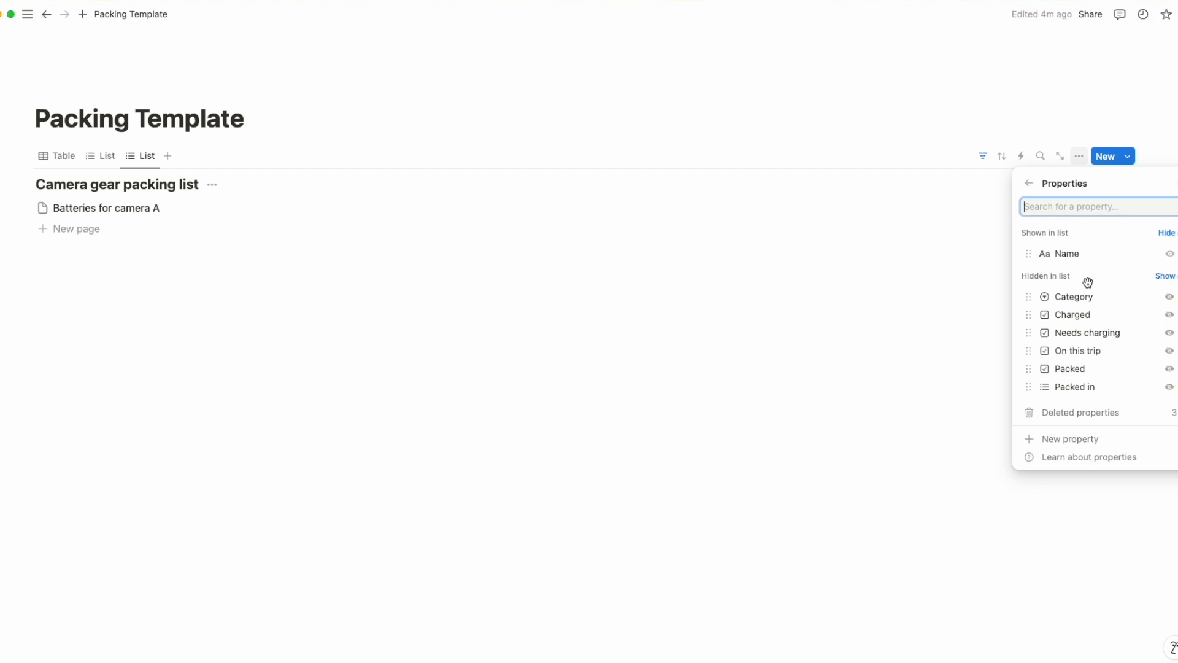
{"action": "left_click", "coordinate": [1170, 316]}
{"action": "left_click_drag", "start_coordinate": [1030, 271], "coordinate": [1029, 249]}
{"action": "left_click", "coordinate": [627, 319]}
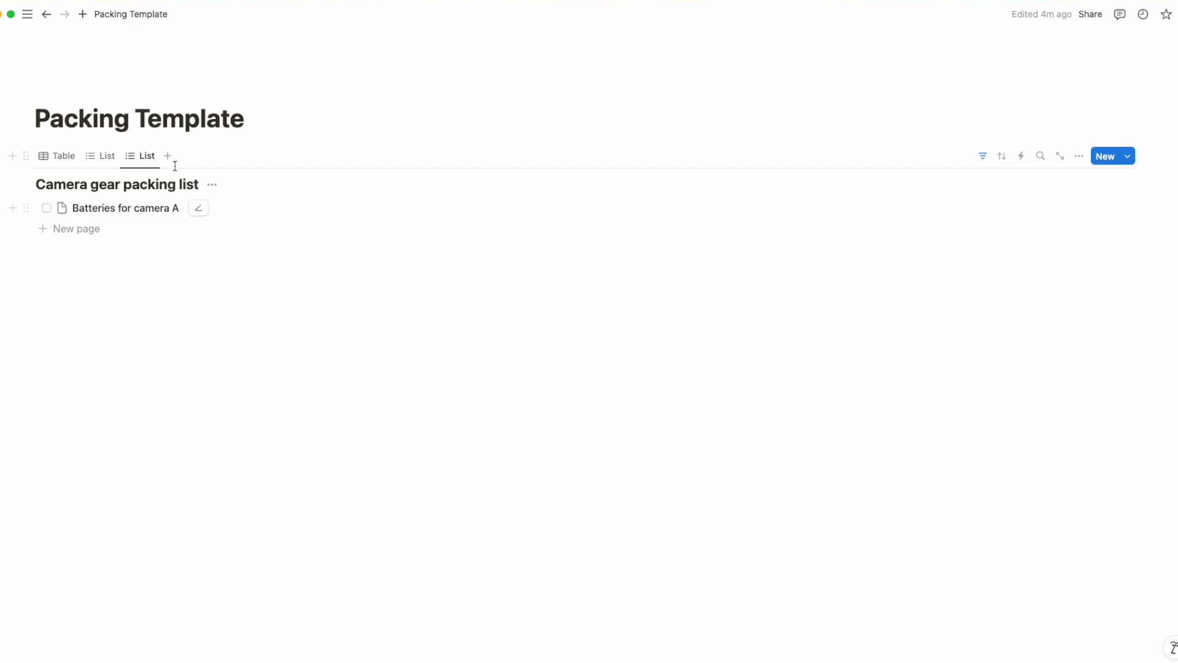
{"action": "left_click", "coordinate": [47, 208]}
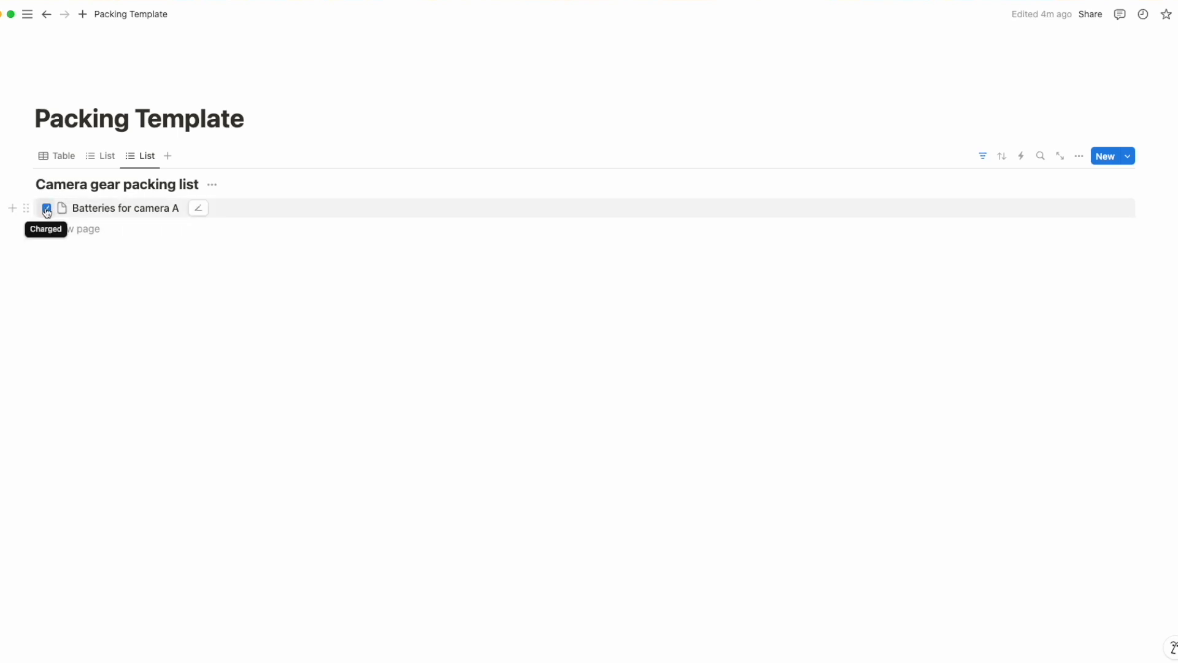
{"action": "left_click", "coordinate": [47, 208]}
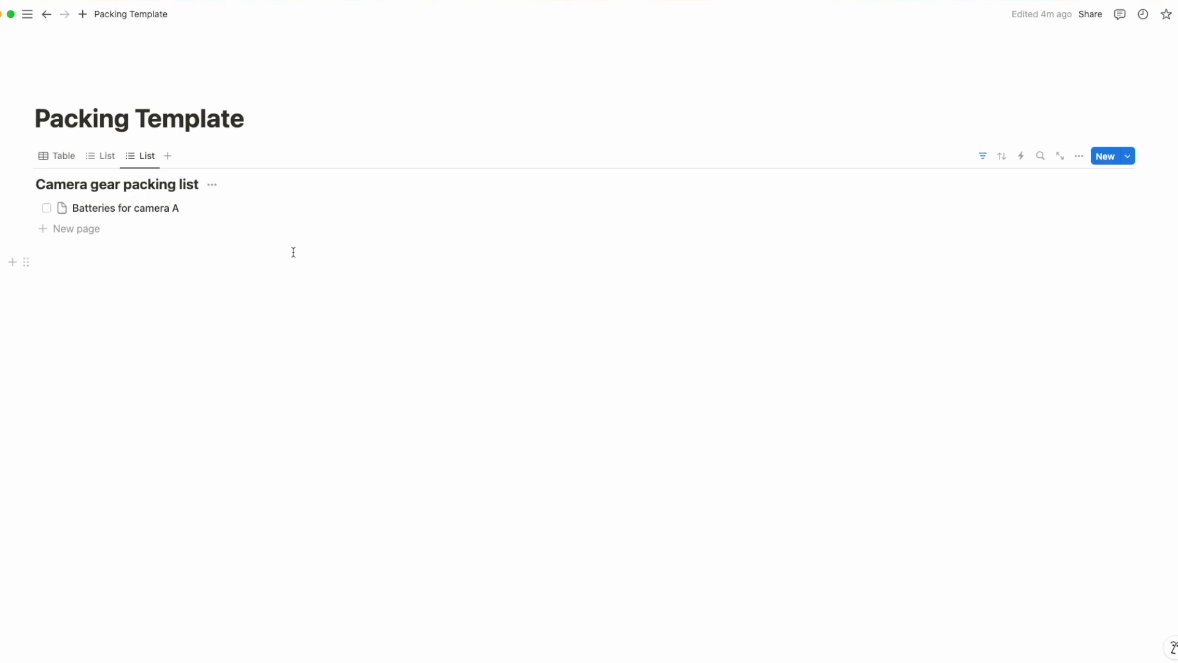
Step: Rename the Table view "All gear"
{"action": "right_click", "coordinate": [67, 158]}
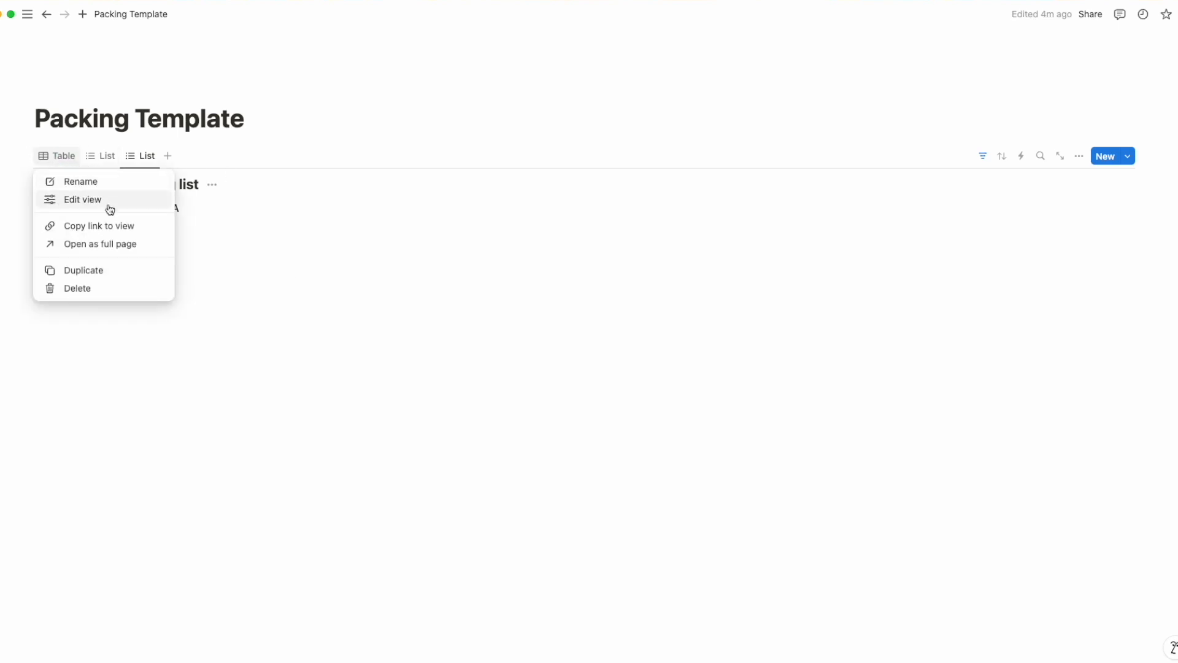
{"action": "left_click", "coordinate": [110, 182]}
{"action": "type", "text": "All gear"}
{"action": "key", "text": "Return"}
{"action": "key", "text": "Escape"}
{"action": "key", "text": "Escape"}
Step: Rename the List view grouped by Category "Pick for trip"
{"action": "left_click", "coordinate": [116, 157]}
{"action": "left_click", "coordinate": [116, 159]}
{"action": "left_click", "coordinate": [146, 182]}
{"action": "type", "text": "Pick for t"}
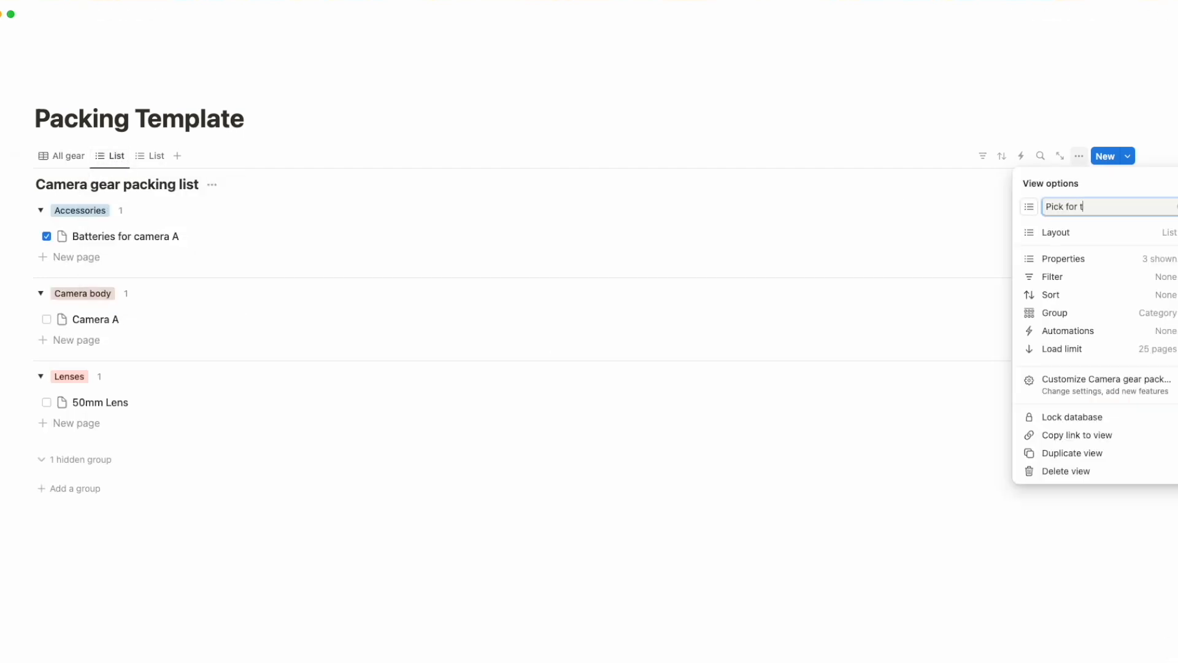
{"action": "type", "text": "rip"}
{"action": "key", "text": "Return"}
Step: Rename the List view filtered by Needs charging "Charge"
{"action": "left_click", "coordinate": [184, 155]}
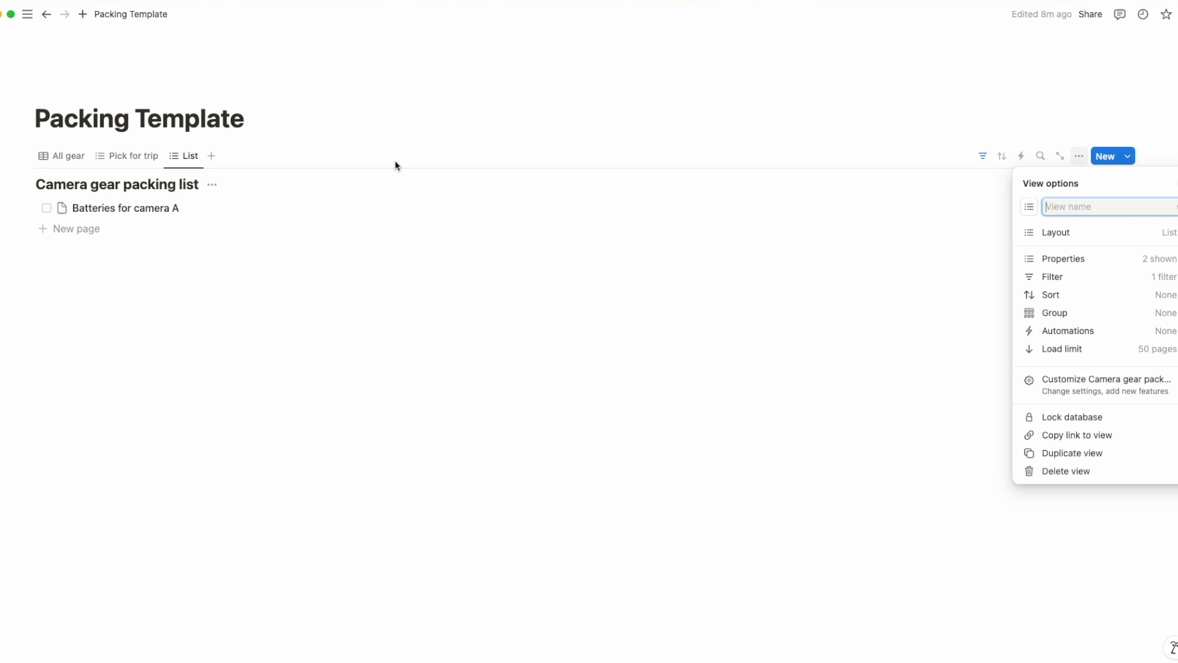
{"action": "type", "text": "Charge"}
{"action": "left_click", "coordinate": [303, 284]}
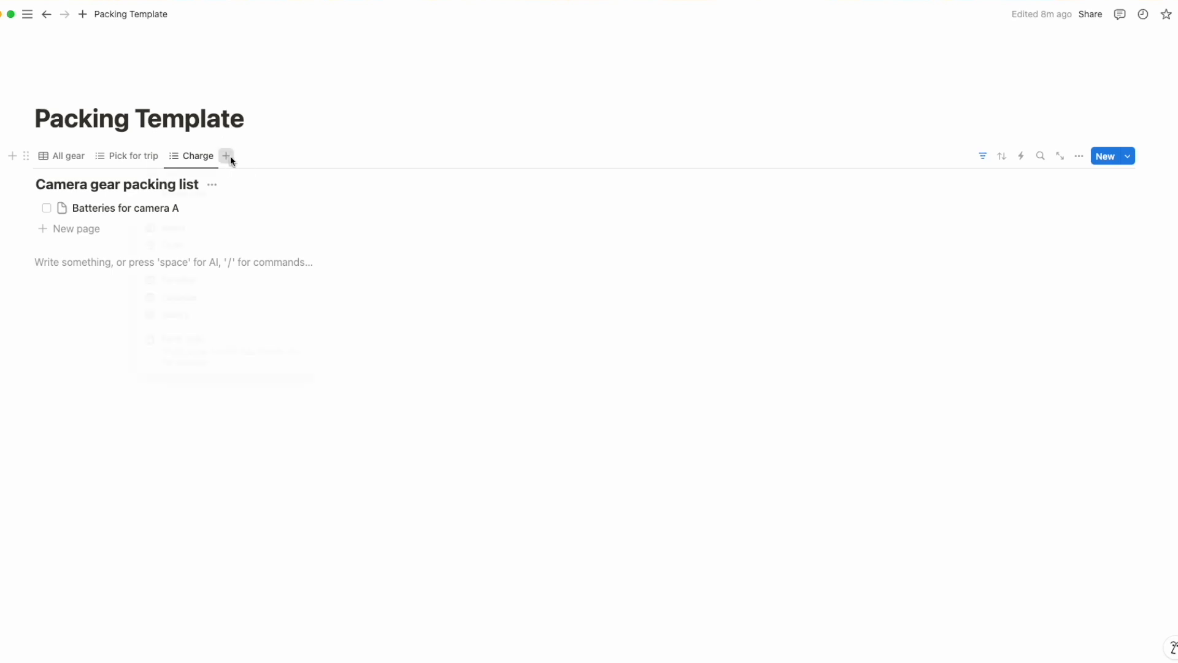
Step: Add another List view to the database and name it "Items to pack"
{"action": "left_click", "coordinate": [208, 266]}
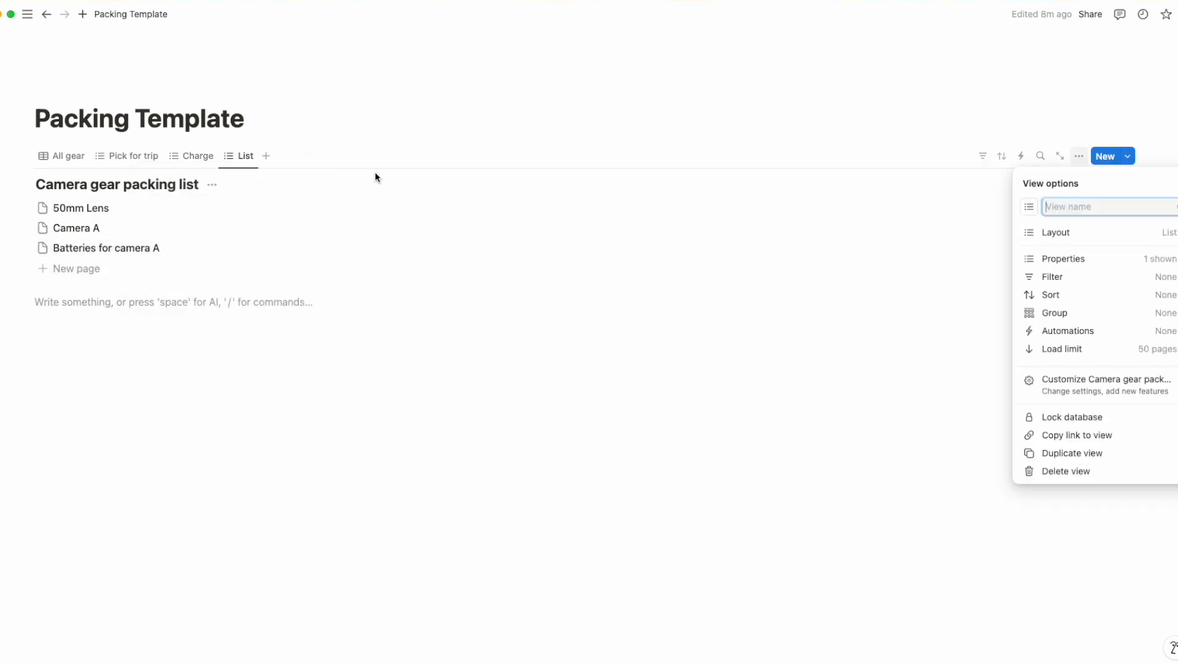
{"action": "type", "text": "Items to pack"}
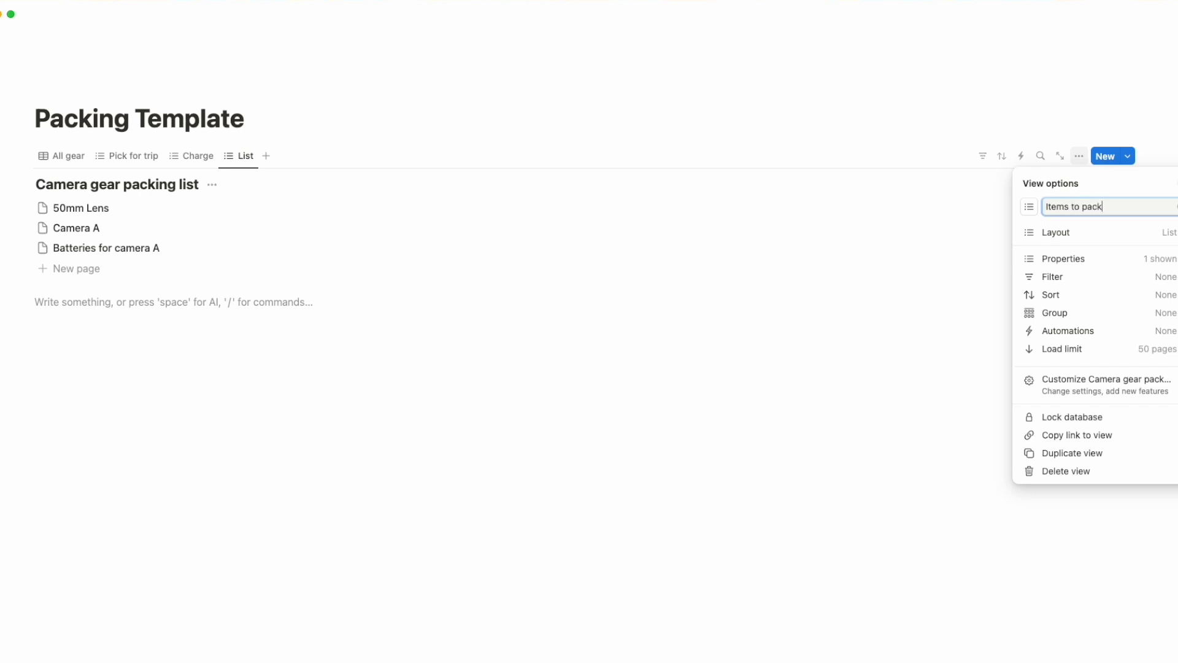
{"action": "left_click", "coordinate": [473, 484]}
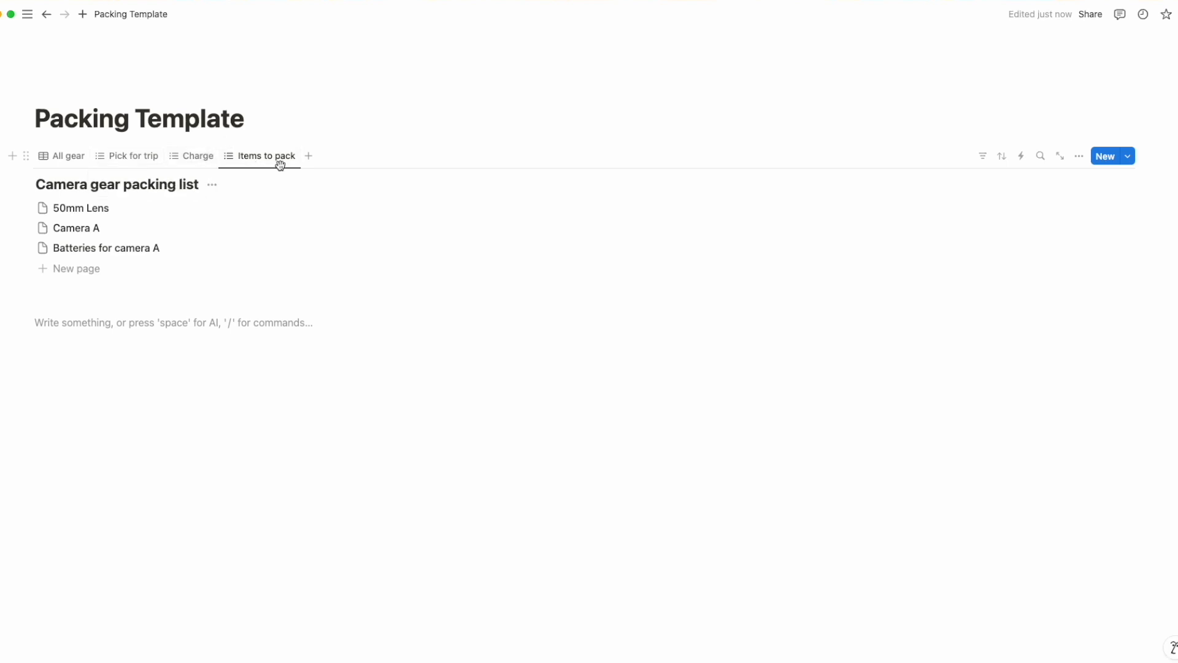
Step: Group the Items to pack view by Packed in
{"action": "left_click", "coordinate": [1078, 156]}
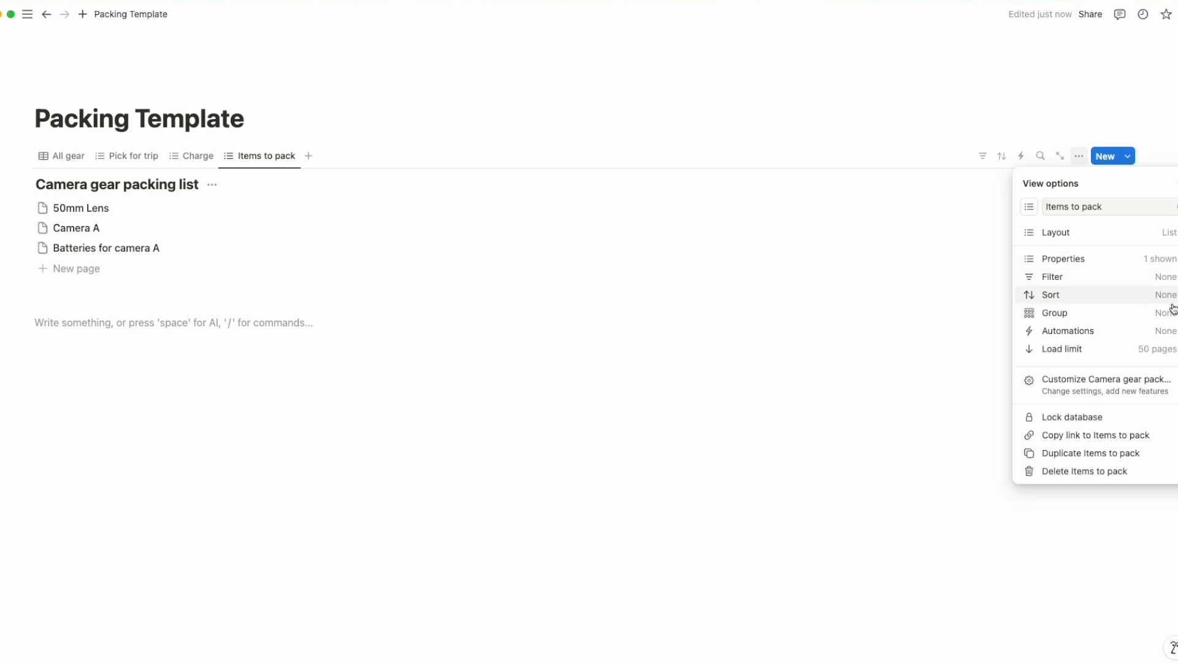
{"action": "left_click", "coordinate": [1163, 313]}
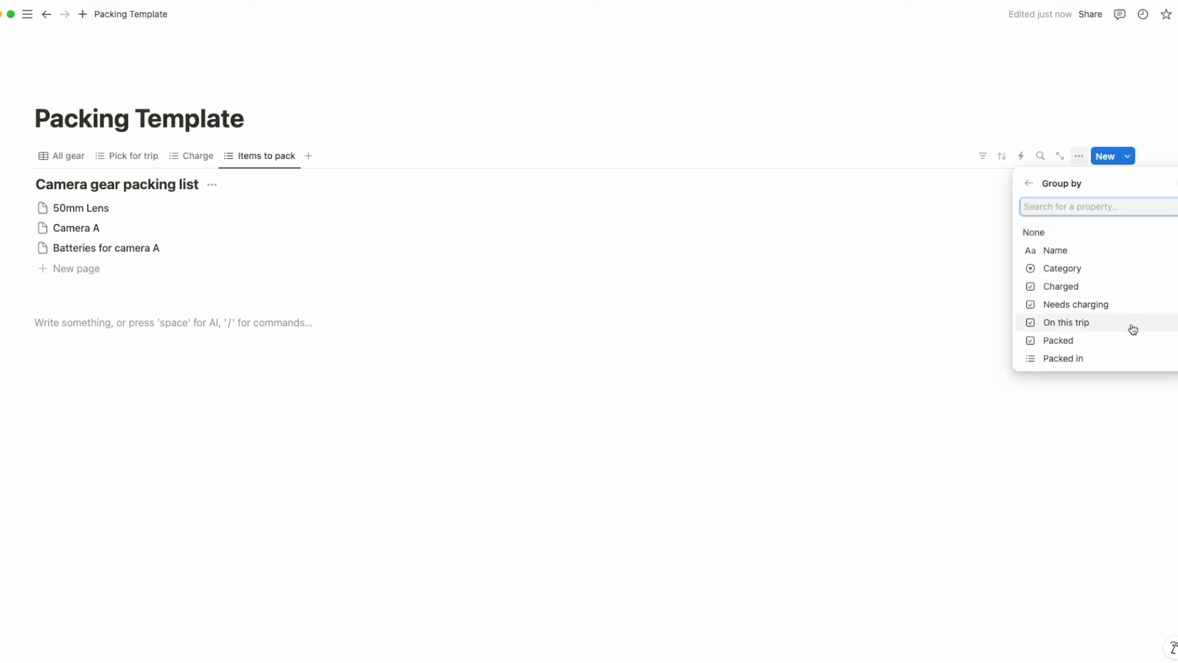
{"action": "left_click", "coordinate": [1091, 361]}
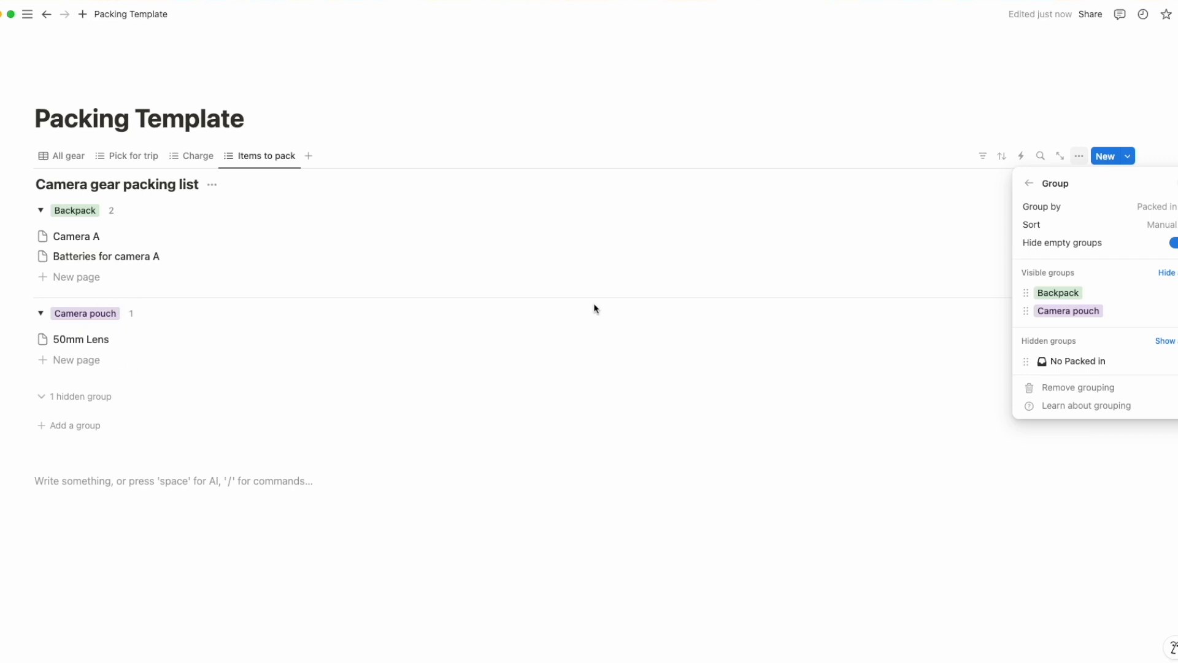
Step: Filter the Items to pack view to entries whose On this trip property is Checked
{"action": "left_click", "coordinate": [1029, 182]}
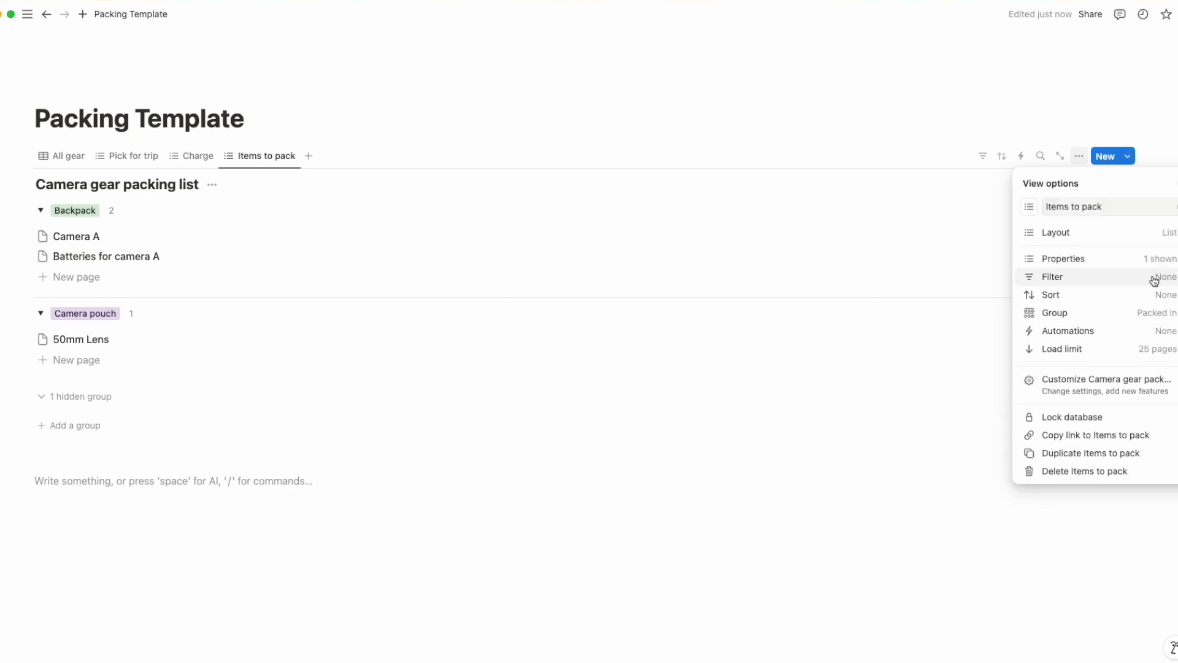
{"action": "left_click", "coordinate": [1154, 281]}
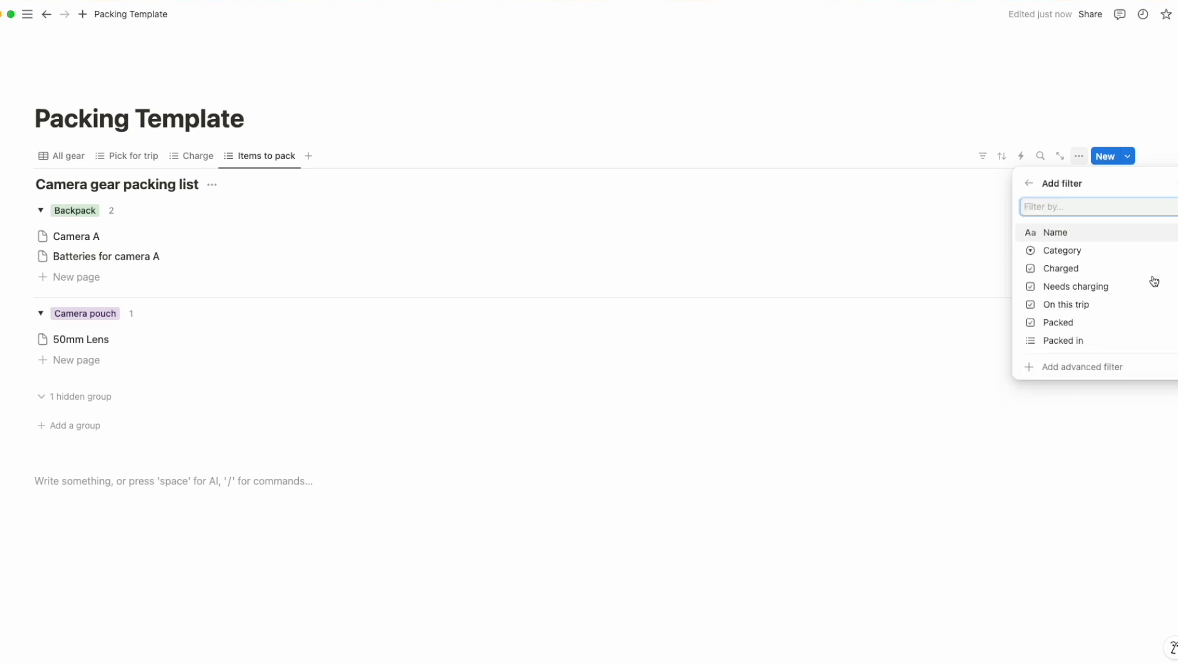
{"action": "left_click", "coordinate": [1080, 304]}
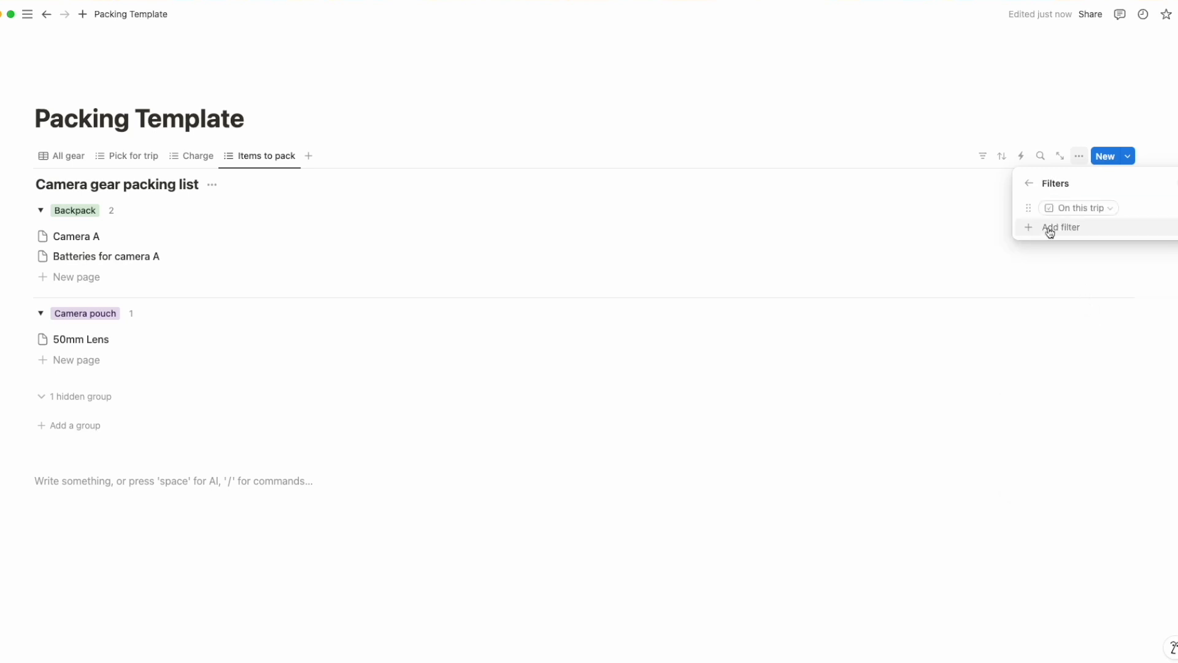
{"action": "left_click", "coordinate": [1045, 269]}
{"action": "left_click", "coordinate": [1030, 183]}
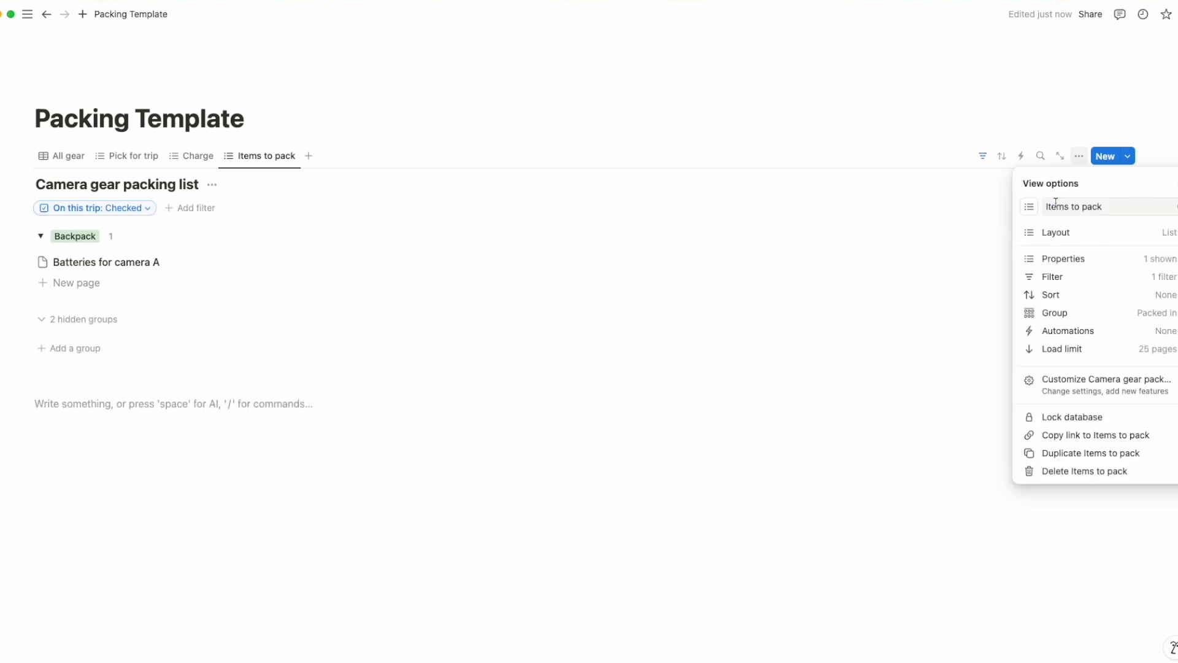
Step: Show the Packed property in the Items to pack view and place it before Name, trying its checkbox on Batteries for camera A
{"action": "left_click", "coordinate": [1084, 259]}
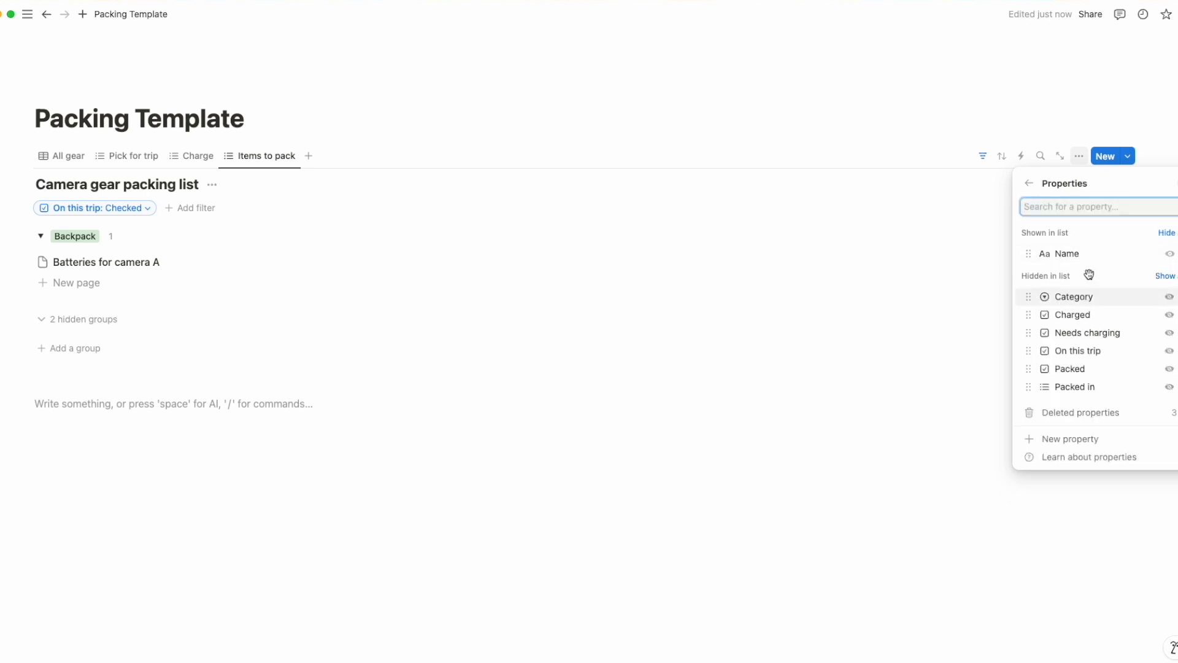
{"action": "left_click", "coordinate": [1169, 368]}
{"action": "left_click_drag", "start_coordinate": [1029, 271], "coordinate": [1029, 254]}
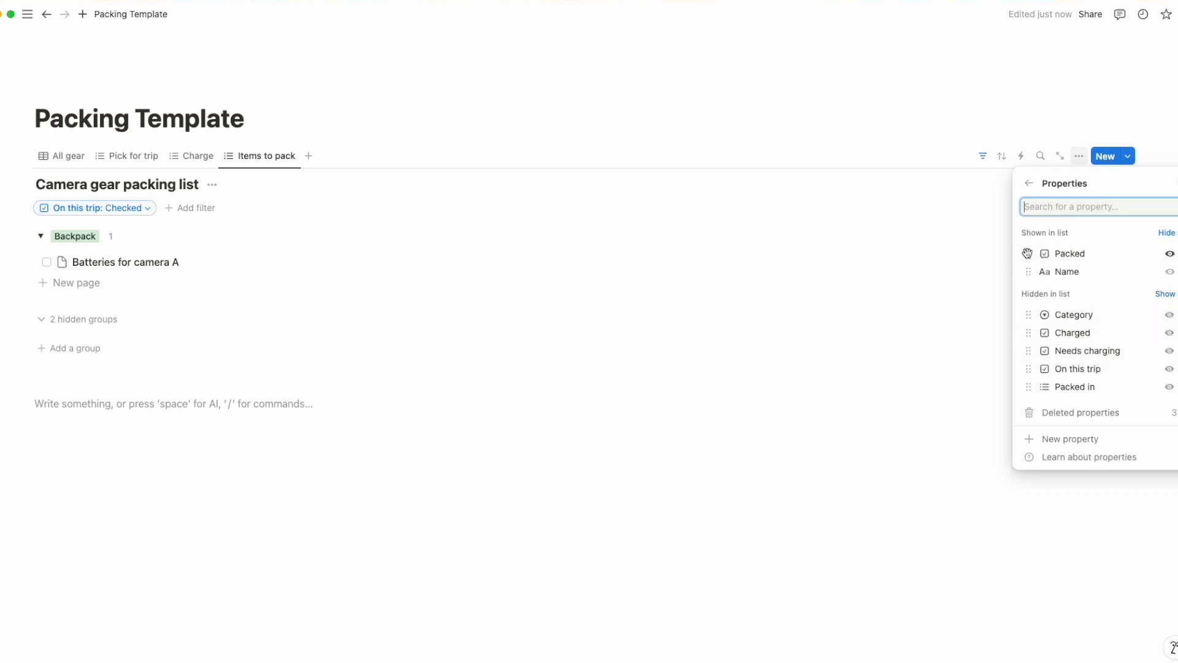
{"action": "left_click", "coordinate": [954, 311]}
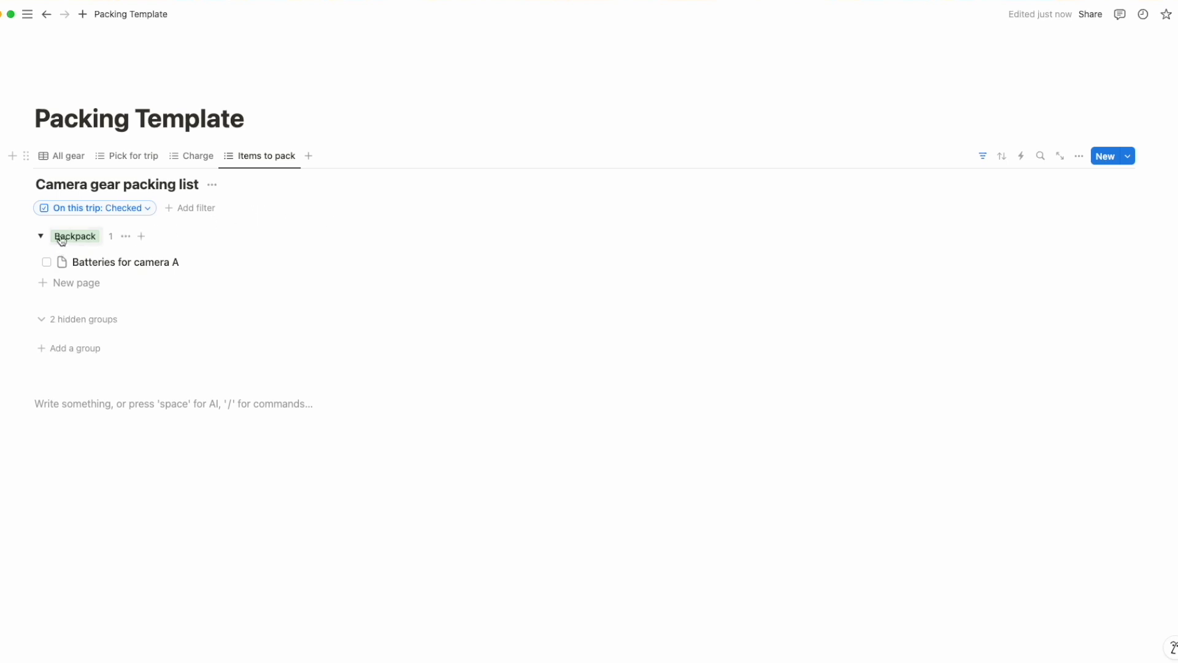
{"action": "left_click", "coordinate": [47, 262]}
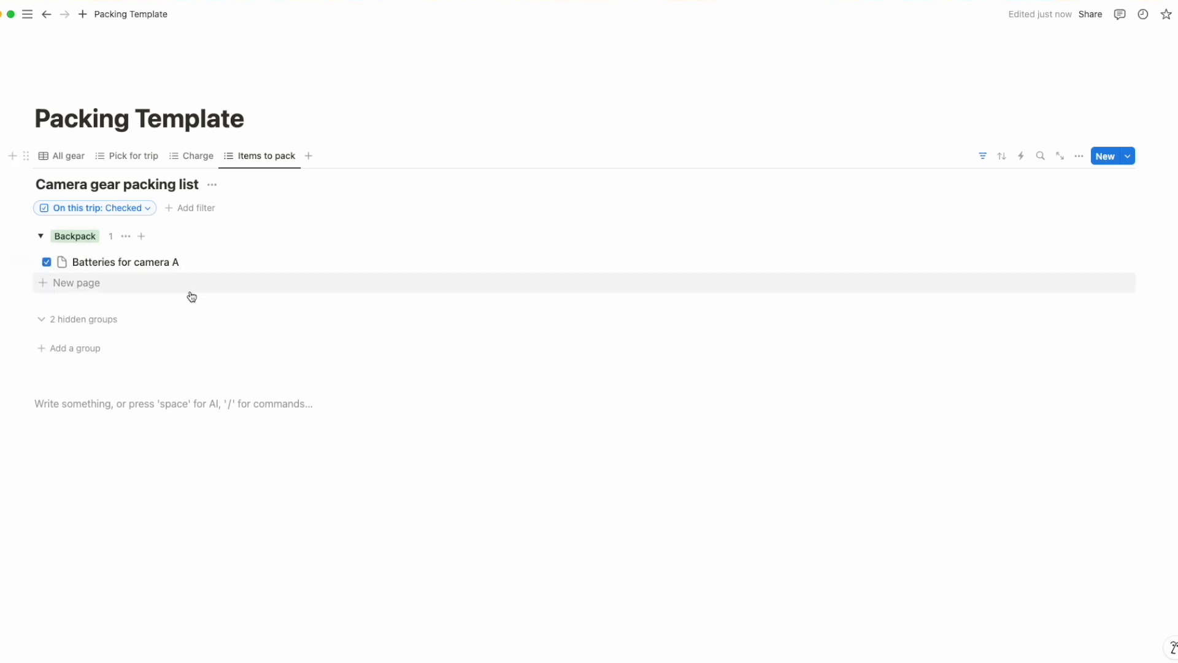
{"action": "left_click", "coordinate": [47, 262]}
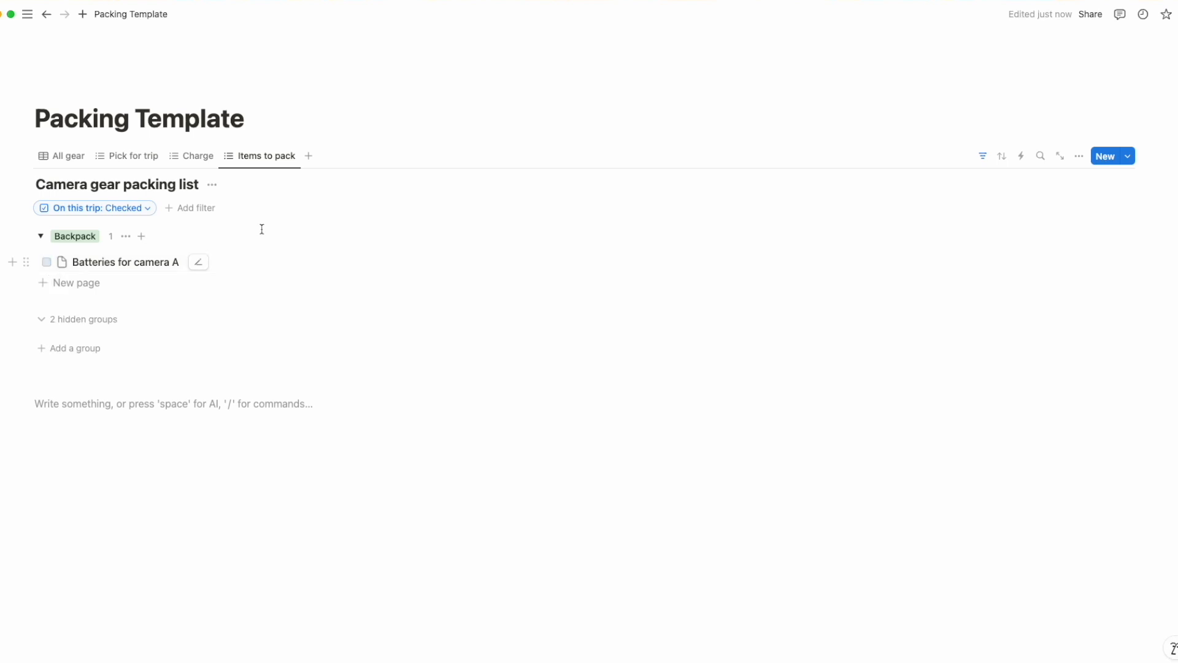
Step: Add a second filter to the Items to pack view that keeps only entries with Packed set to Unchecked
{"action": "left_click", "coordinate": [1077, 155]}
{"action": "left_click", "coordinate": [1077, 278]}
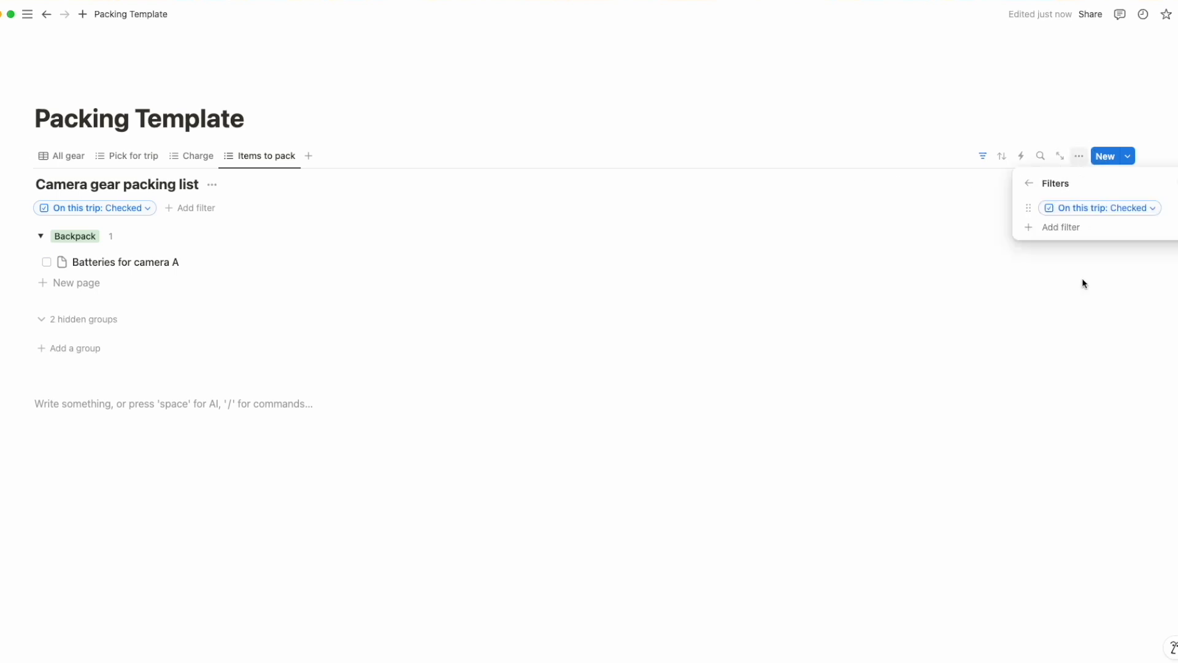
{"action": "left_click", "coordinate": [1071, 237]}
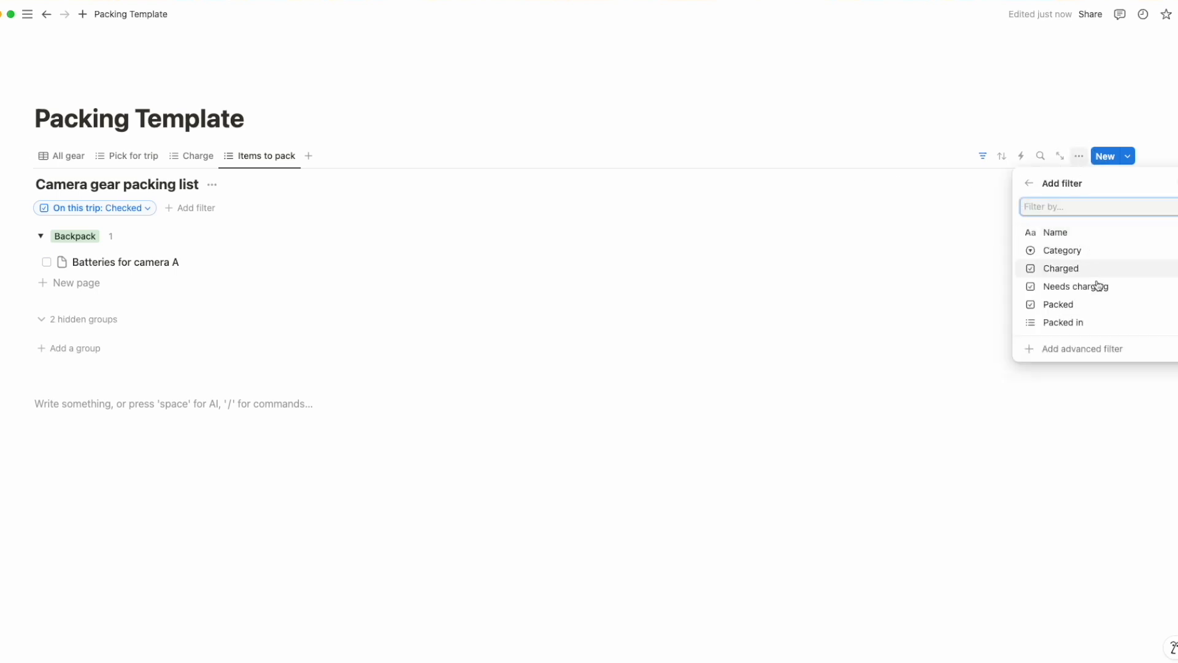
{"action": "left_click", "coordinate": [1101, 305]}
{"action": "left_click", "coordinate": [1093, 228]}
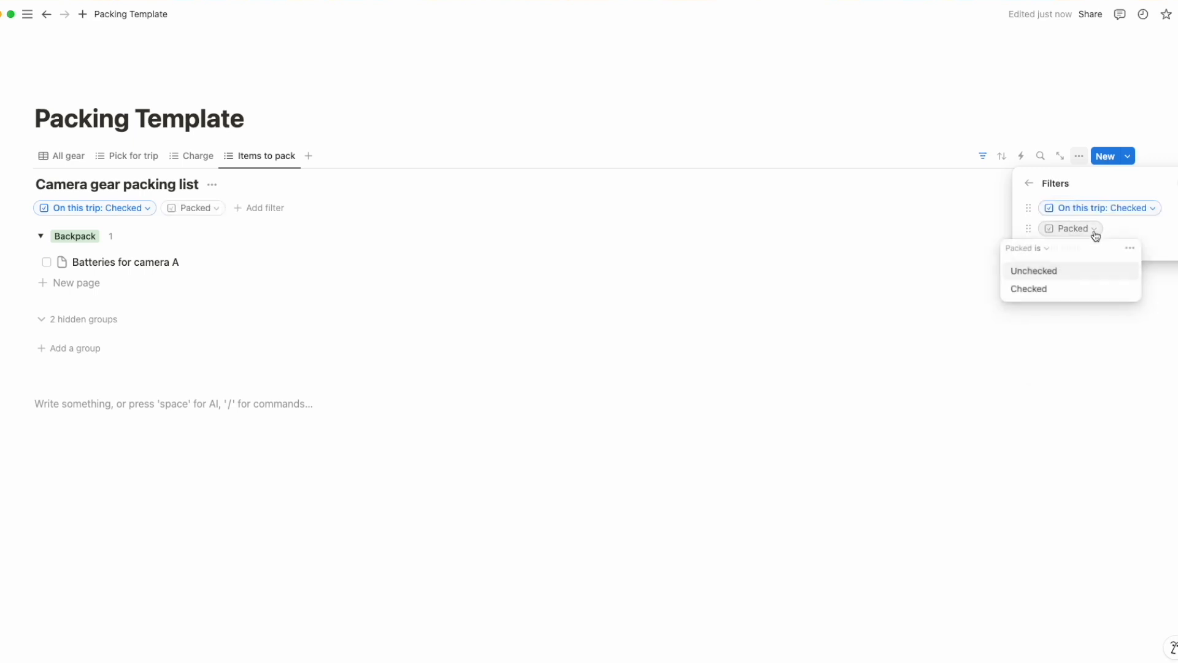
{"action": "left_click", "coordinate": [1058, 273]}
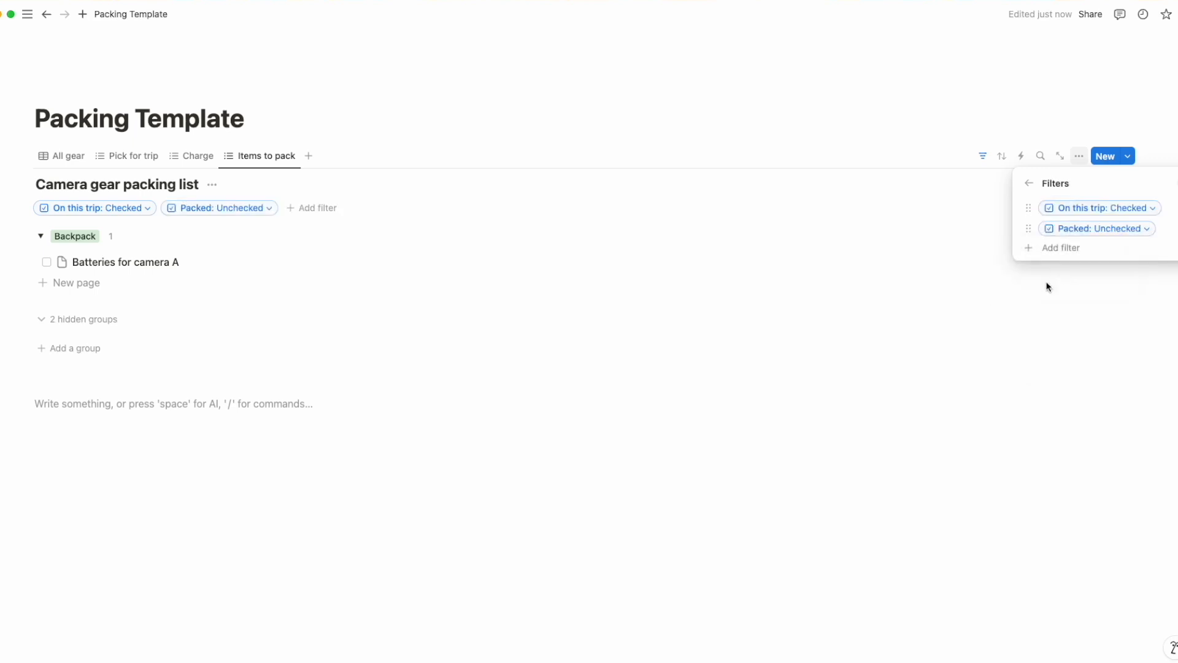
{"action": "left_click", "coordinate": [967, 336]}
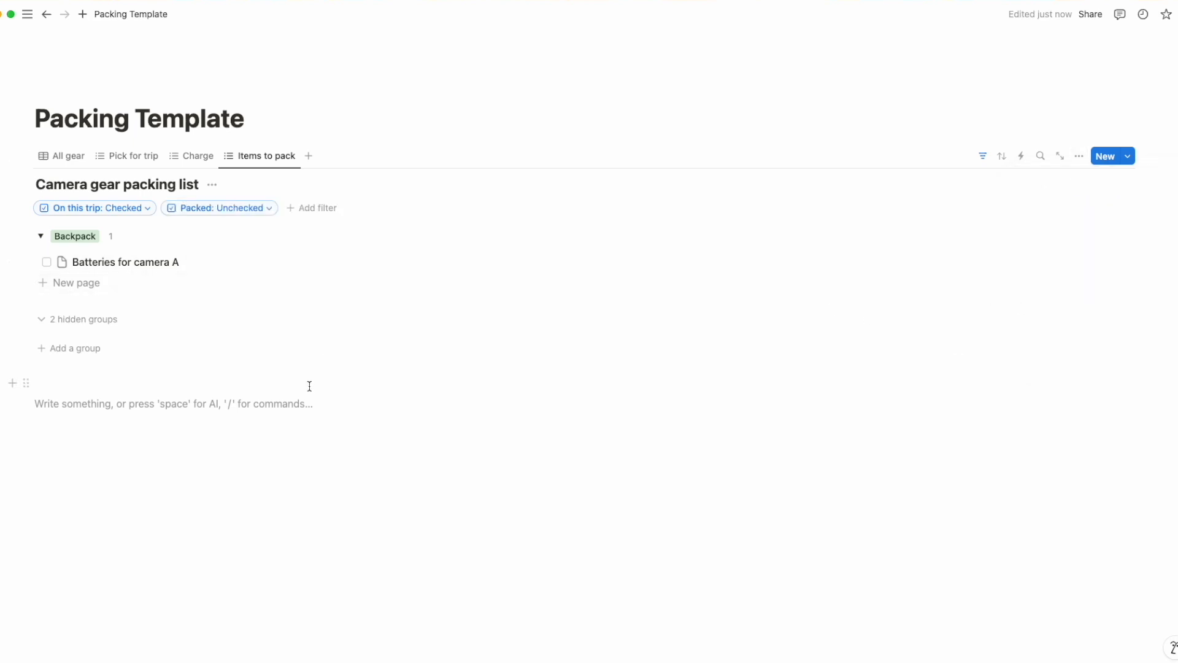
Step: Mark Batteries for camera A as packed in the Items to pack view and check its entry in All gear
{"action": "left_click", "coordinate": [46, 262]}
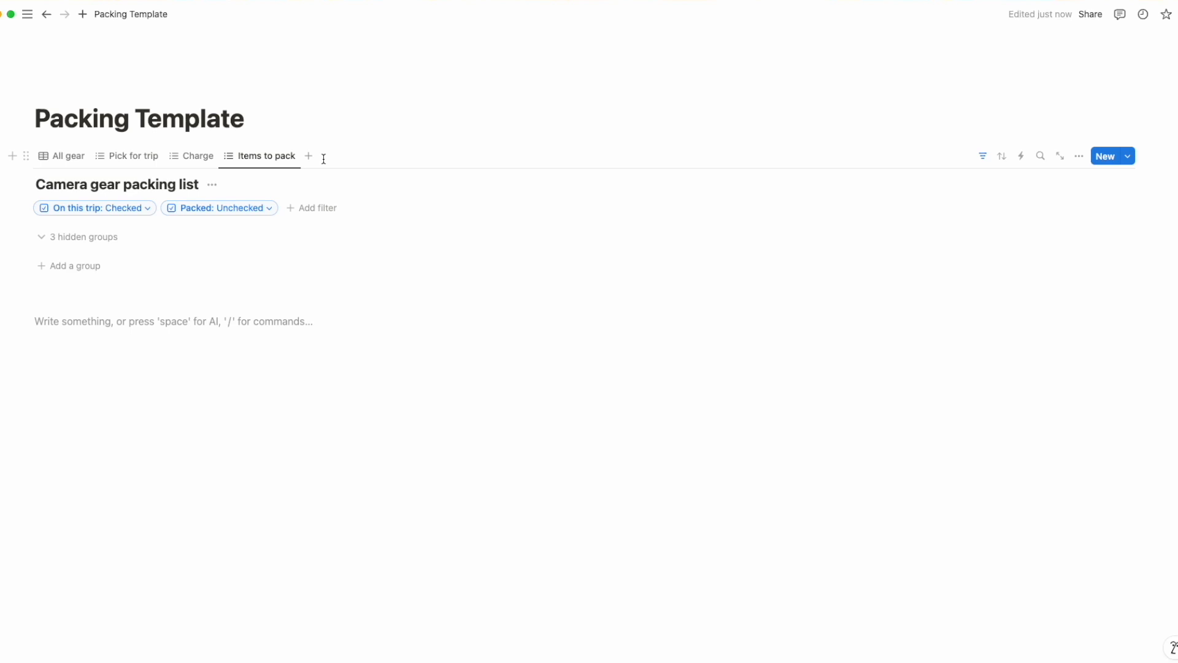
{"action": "left_click", "coordinate": [69, 157]}
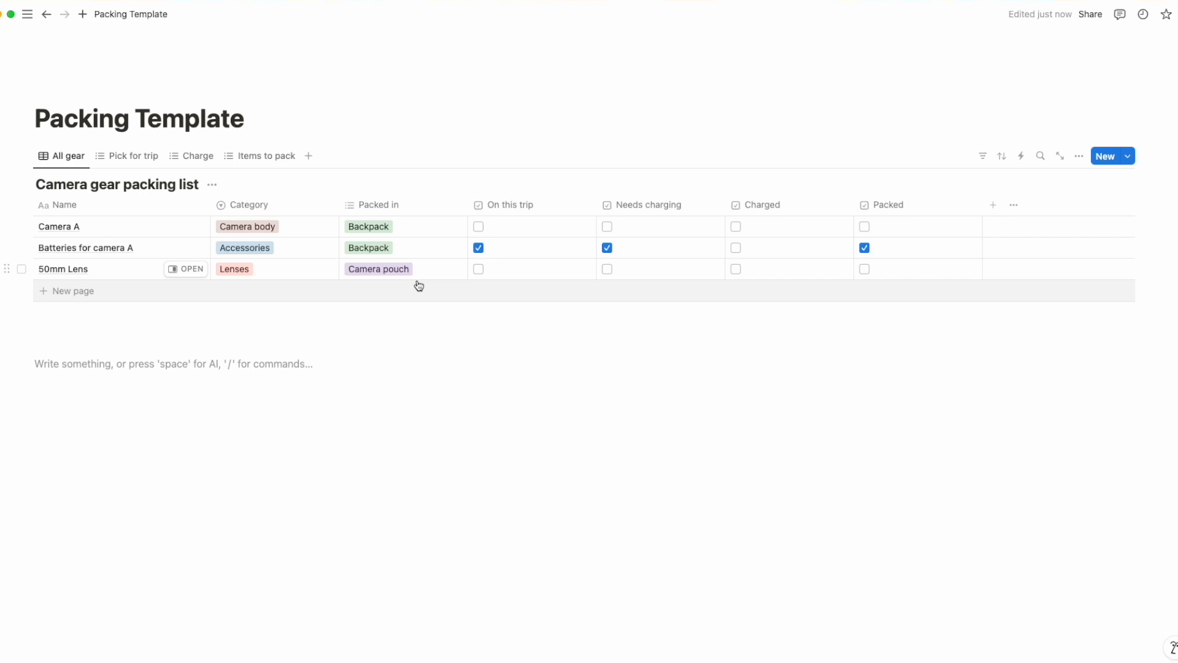
{"action": "left_click", "coordinate": [276, 156]}
{"action": "left_click", "coordinate": [308, 157]}
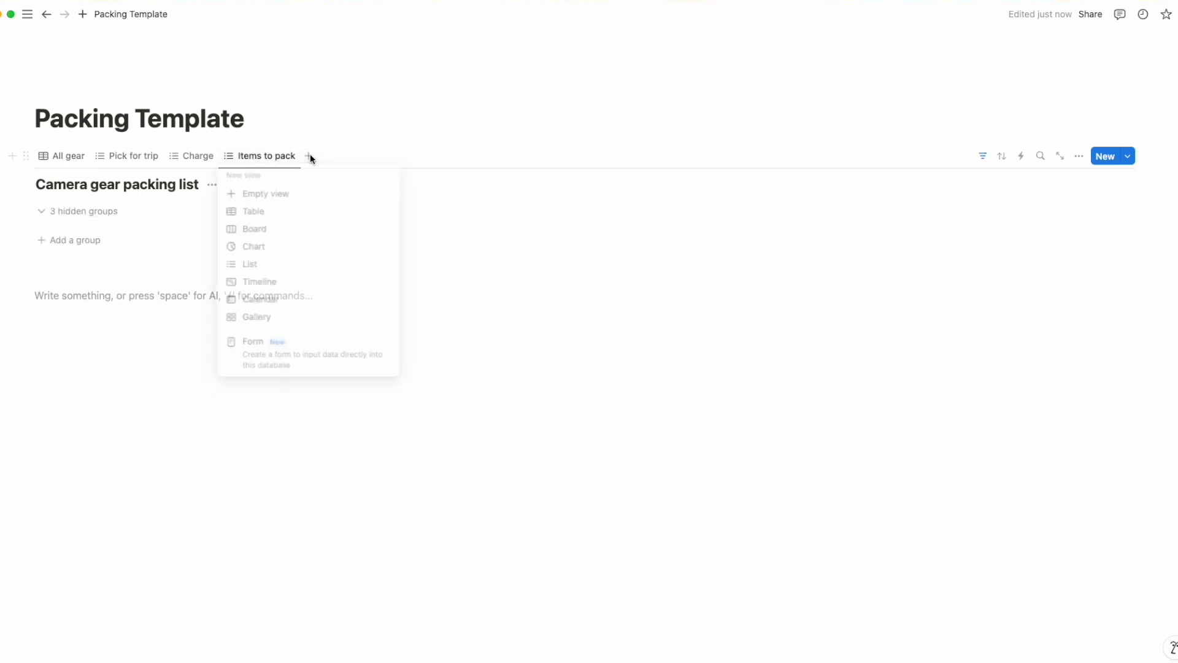
{"action": "left_click", "coordinate": [285, 266]}
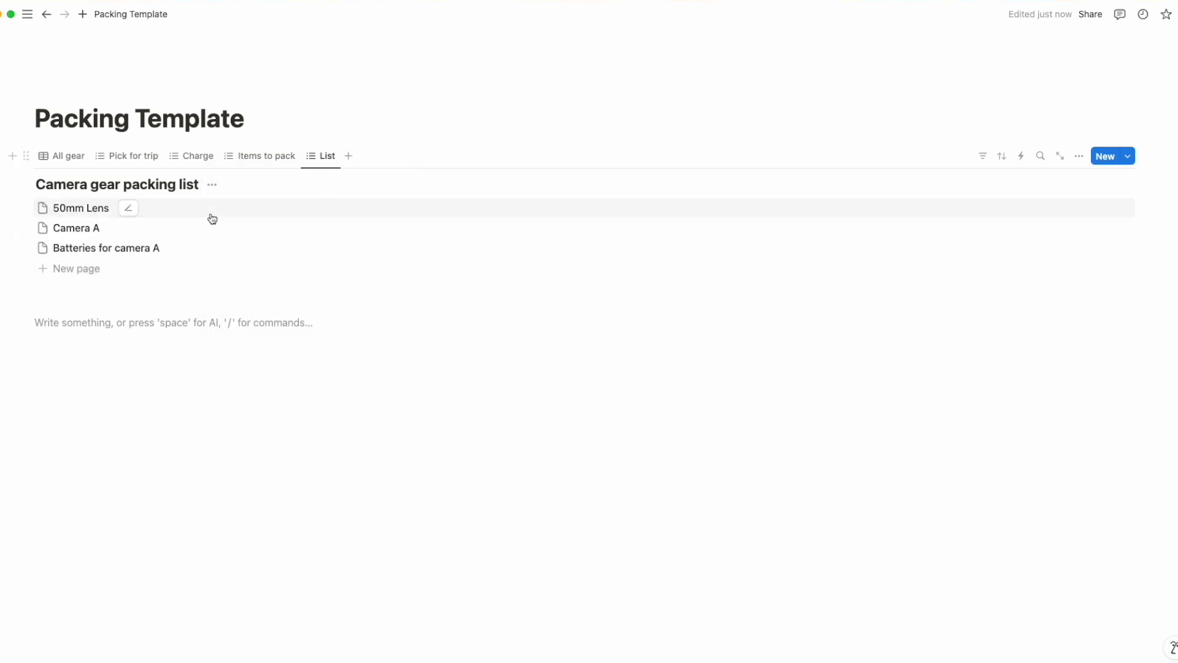
{"action": "left_click", "coordinate": [331, 157]}
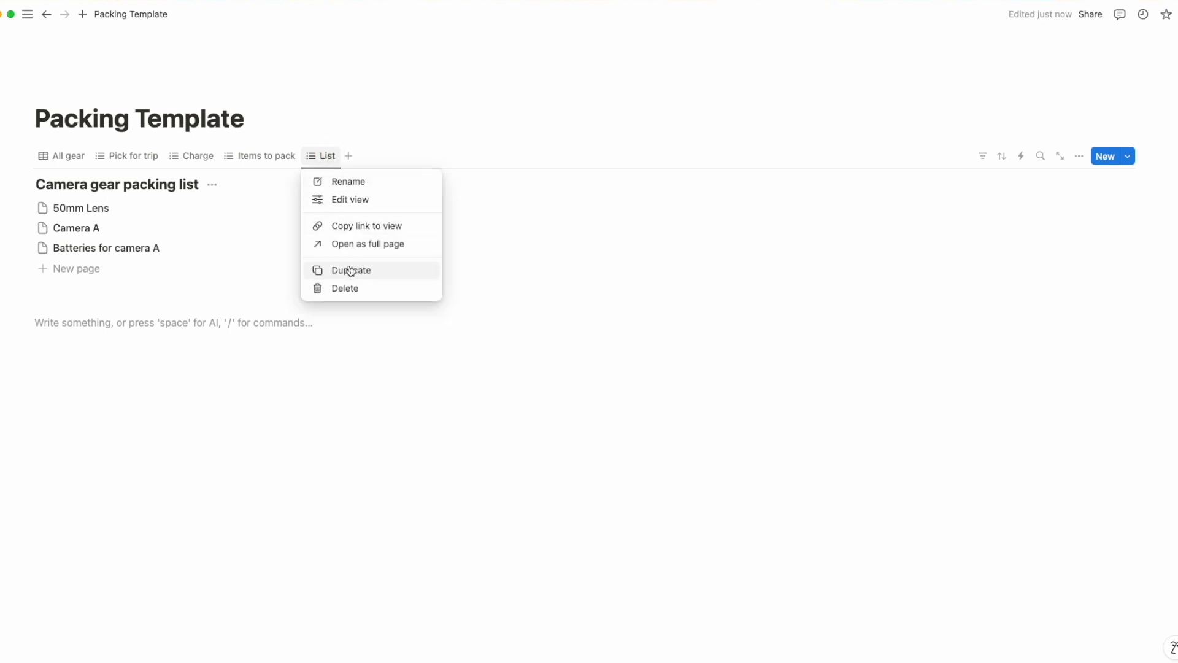
{"action": "left_click", "coordinate": [350, 289]}
{"action": "left_click", "coordinate": [560, 347]}
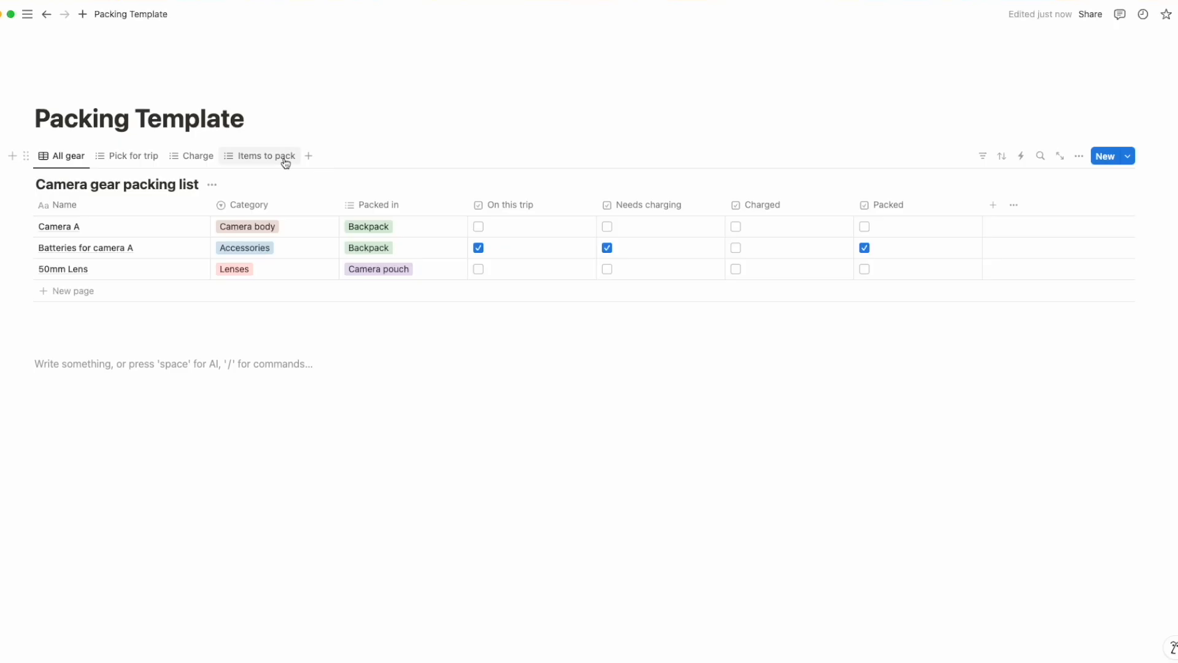
Step: Duplicate the Items to pack view and name the copy "Packed items"
{"action": "left_click", "coordinate": [271, 161]}
{"action": "left_click", "coordinate": [255, 156]}
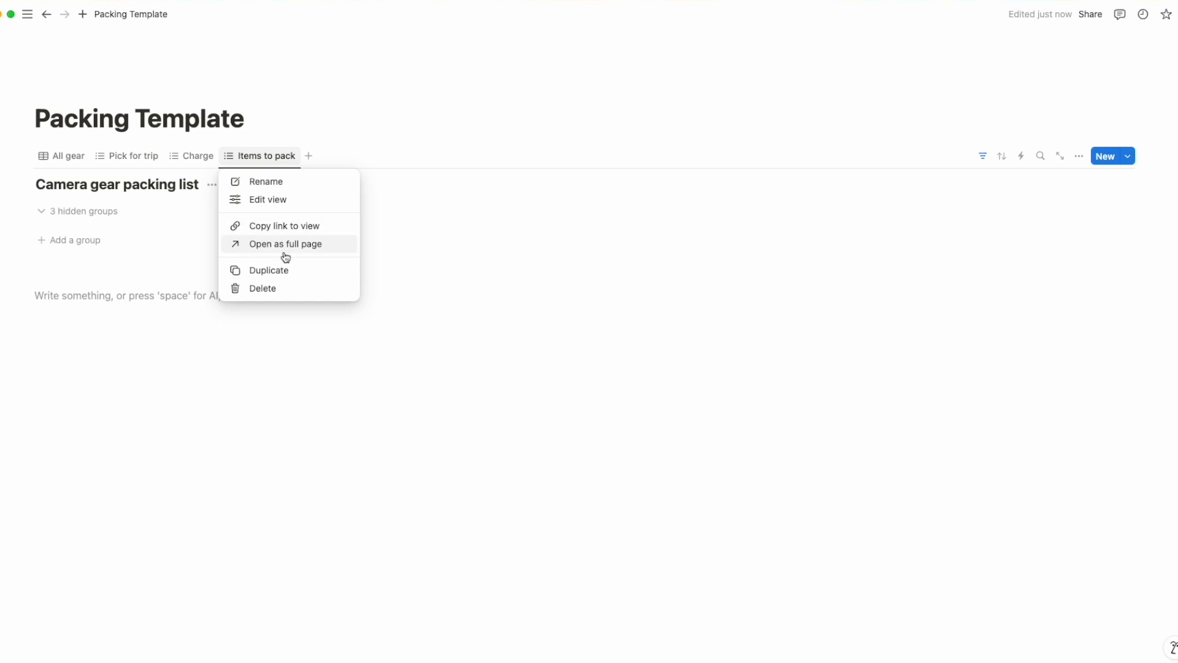
{"action": "left_click", "coordinate": [268, 271]}
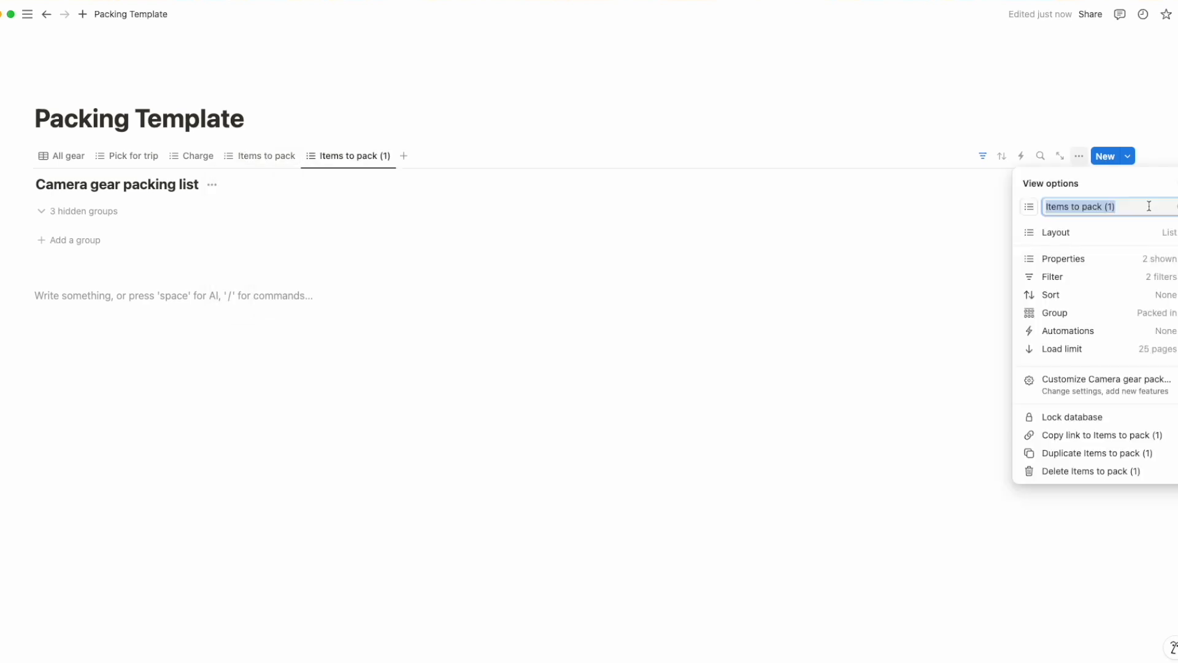
{"action": "type", "text": "Packed items"}
Step: Change the Packed filter of the Packed items view to Checked
{"action": "left_click", "coordinate": [1166, 278]}
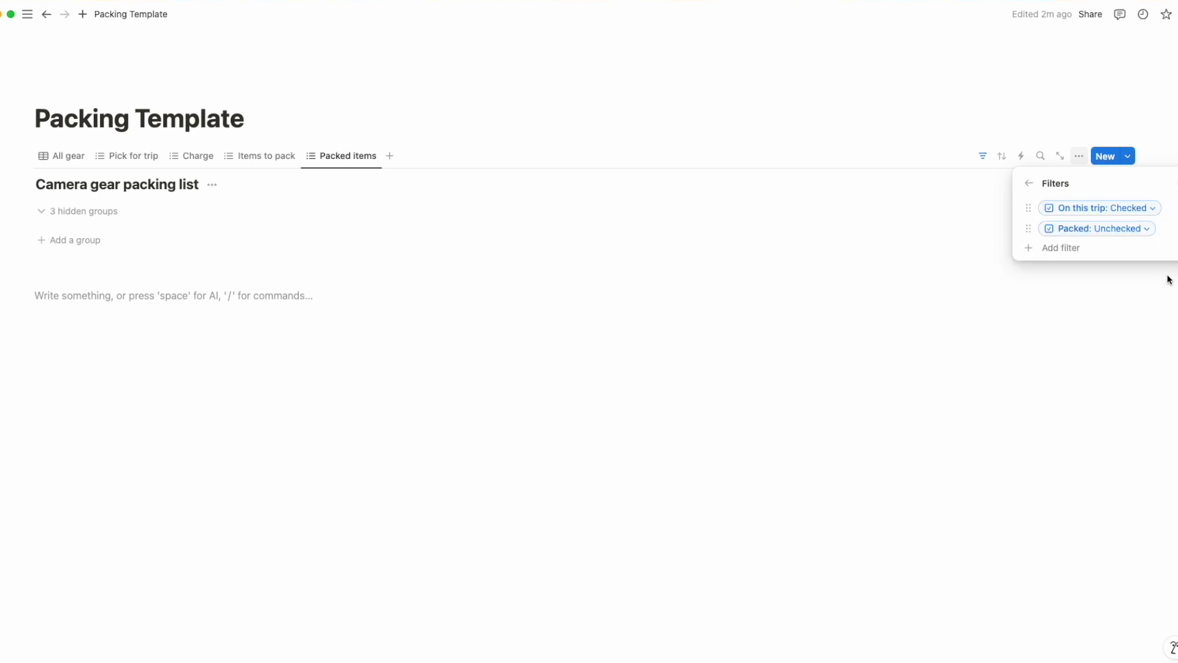
{"action": "left_click", "coordinate": [1144, 234]}
{"action": "left_click", "coordinate": [1082, 292]}
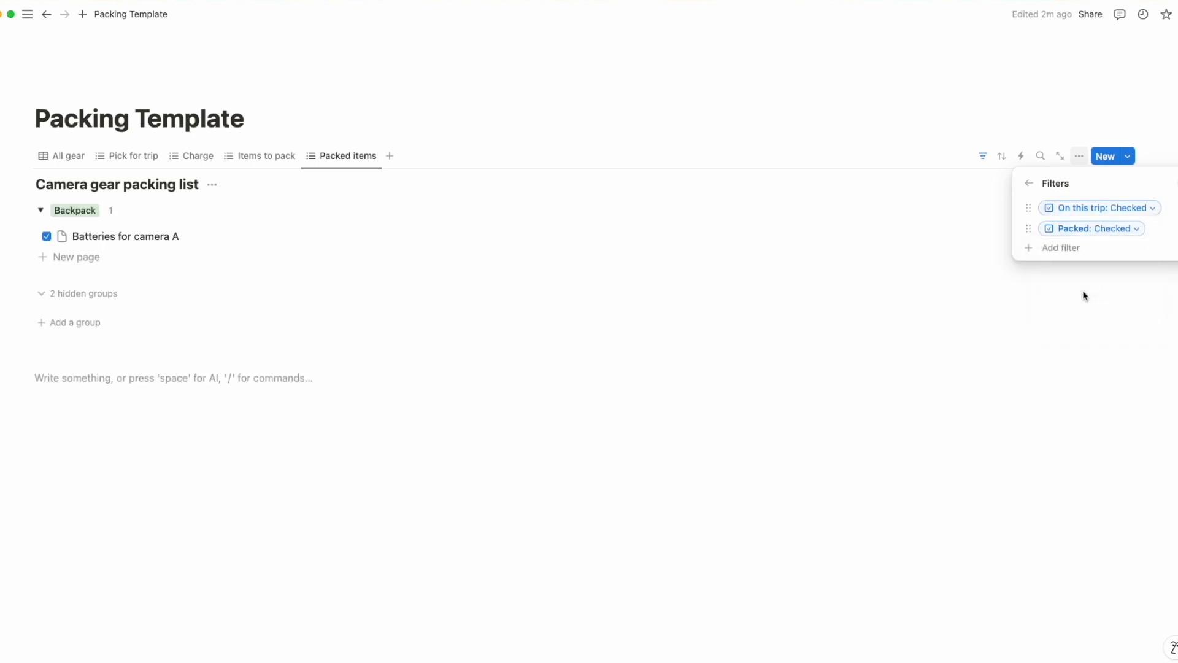
{"action": "left_click", "coordinate": [1031, 191]}
{"action": "left_click", "coordinate": [610, 311]}
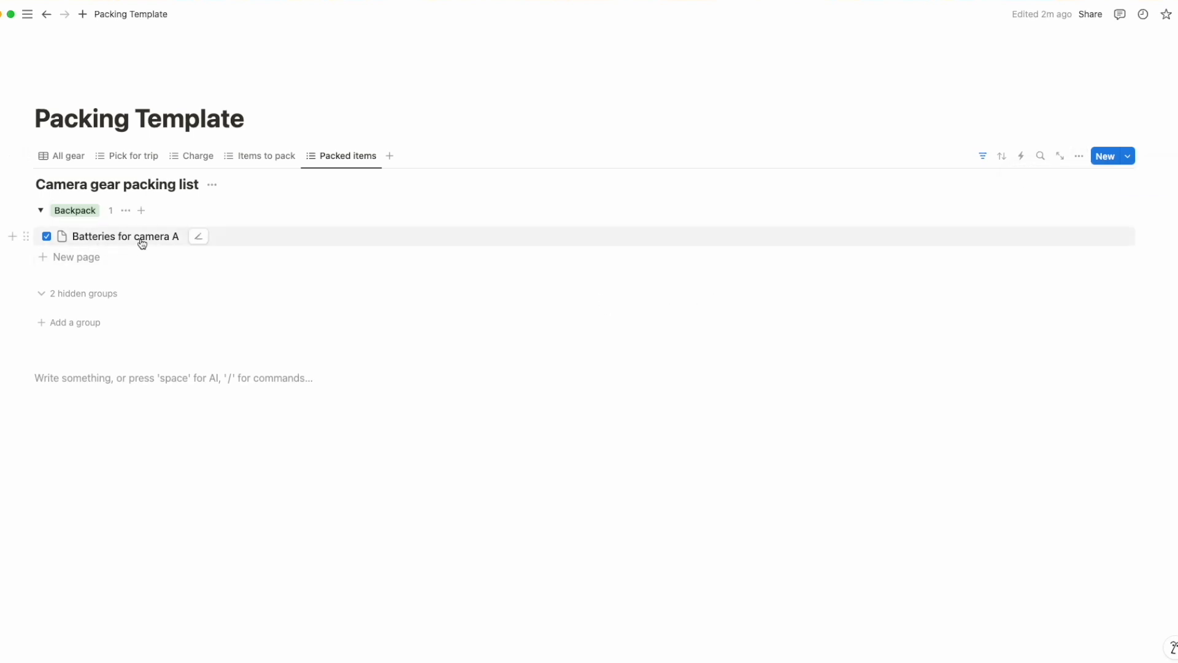
Step: Move the All gear view to the end of the view order, after Packed items
{"action": "left_click", "coordinate": [61, 157]}
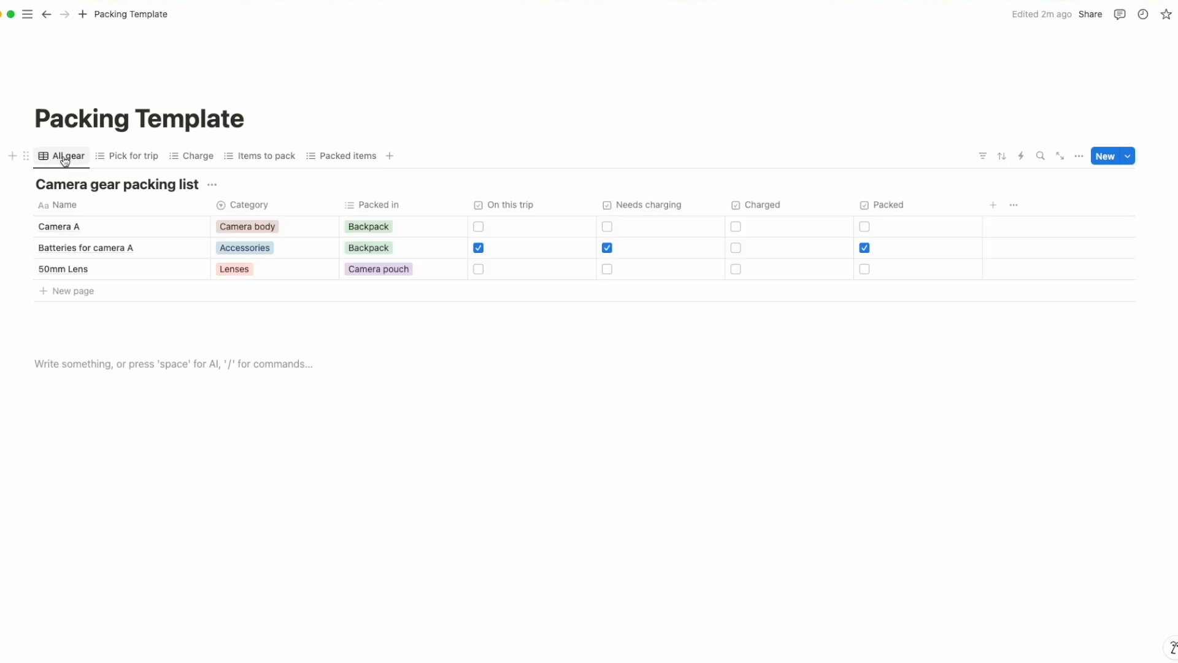
{"action": "left_click_drag", "start_coordinate": [68, 160], "coordinate": [354, 161]}
{"action": "left_click", "coordinate": [63, 155]}
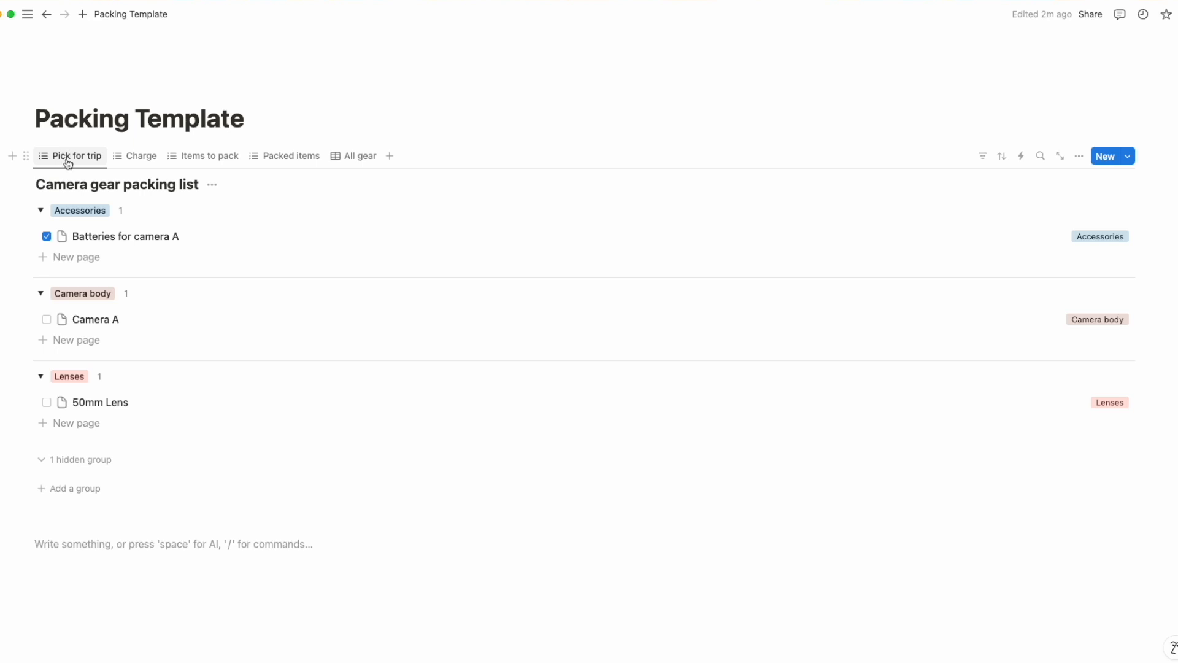
Step: Go through the Pick for trip, Charge, Items to pack and Packed items views in order to review the workflow
{"action": "left_click", "coordinate": [67, 161]}
{"action": "left_click", "coordinate": [95, 323]}
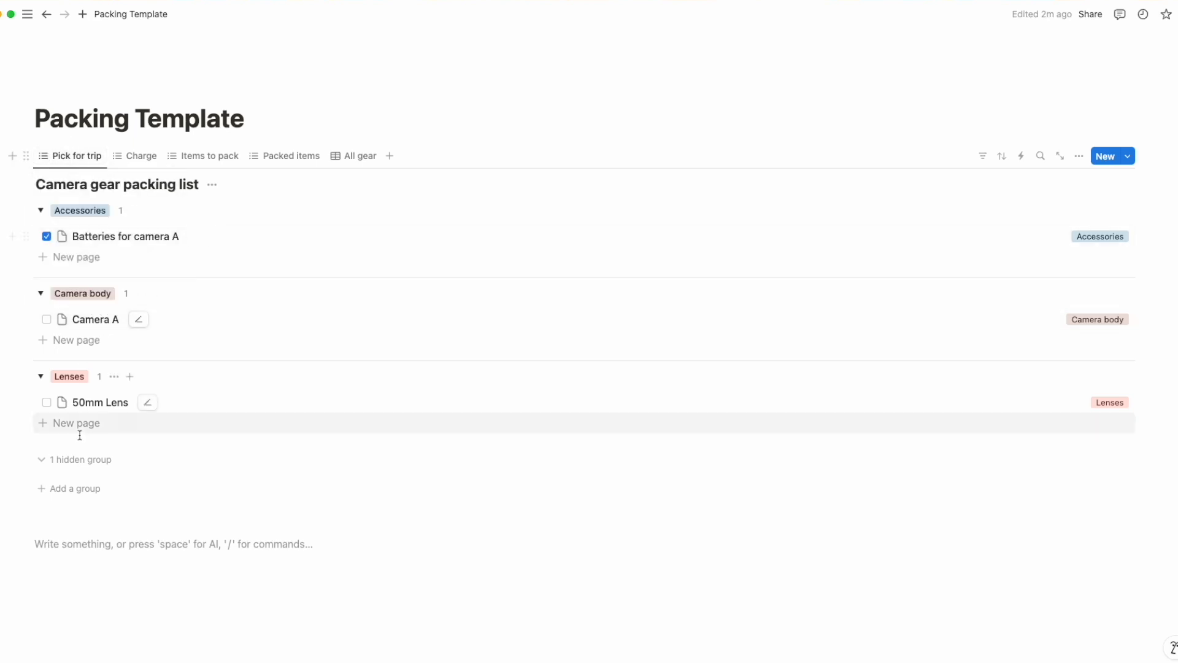
{"action": "left_click", "coordinate": [135, 155]}
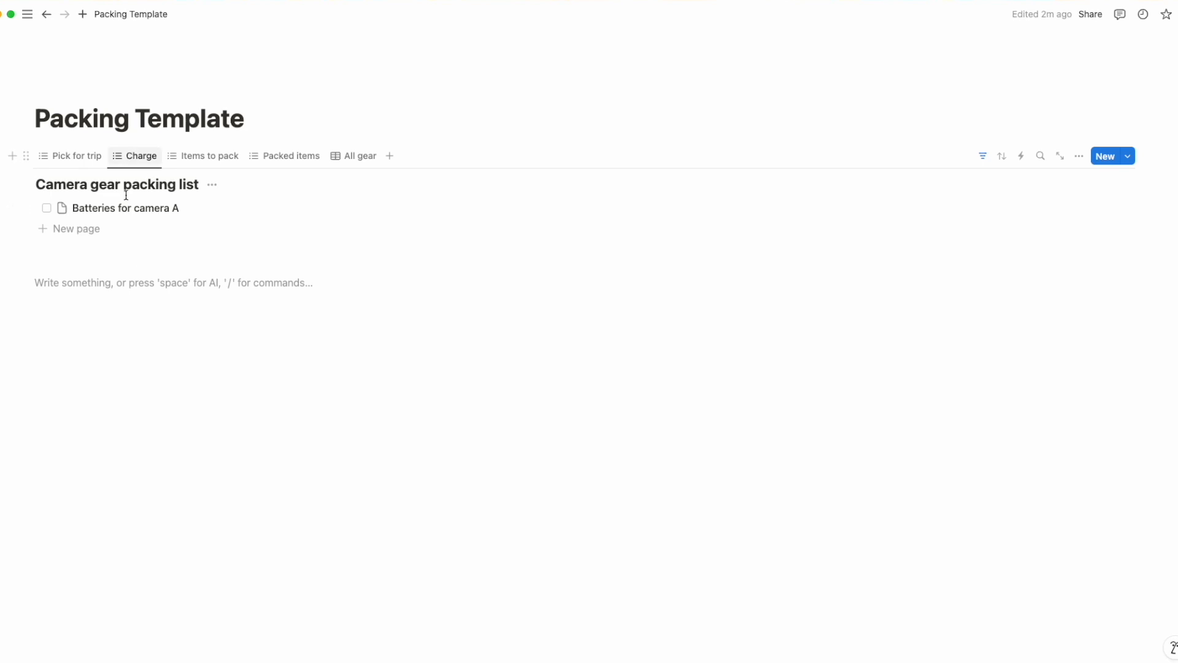
{"action": "left_click", "coordinate": [196, 157]}
{"action": "left_click", "coordinate": [286, 162]}
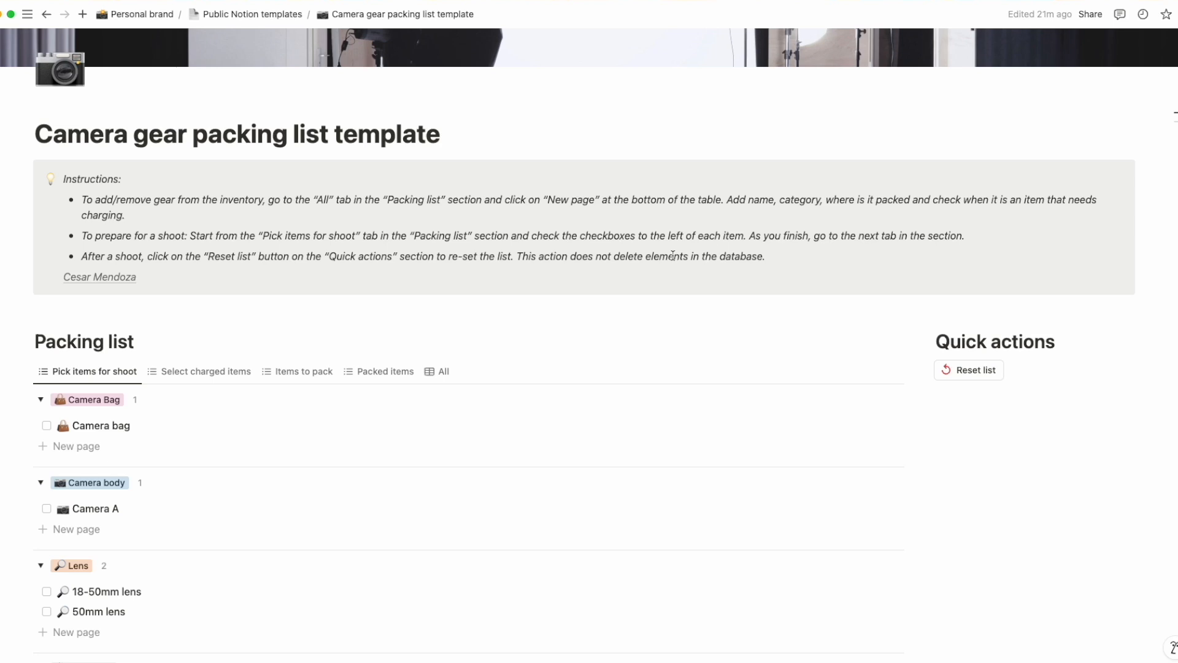
Step: Look through the packing list views on the finished Camera gear packing list template page, from Pick items for shoot to All
{"action": "scroll", "coordinate": [601, 339], "scroll_direction": "down", "scroll_amount": 3}
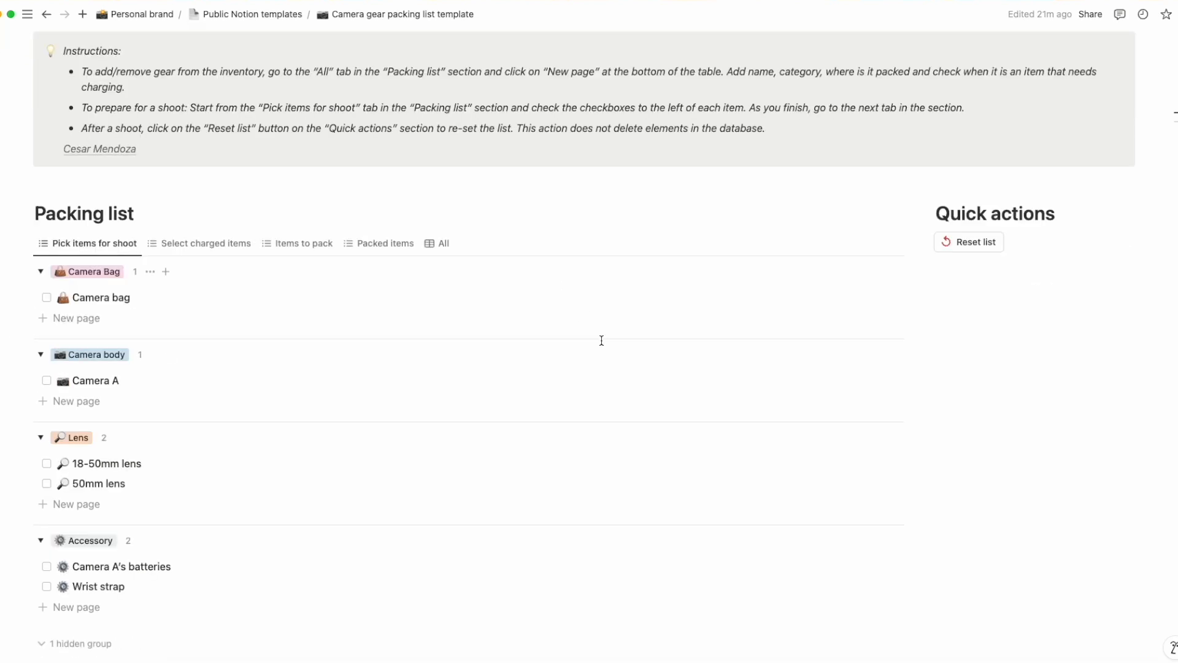
{"action": "scroll", "coordinate": [602, 340], "scroll_direction": "down", "scroll_amount": 2}
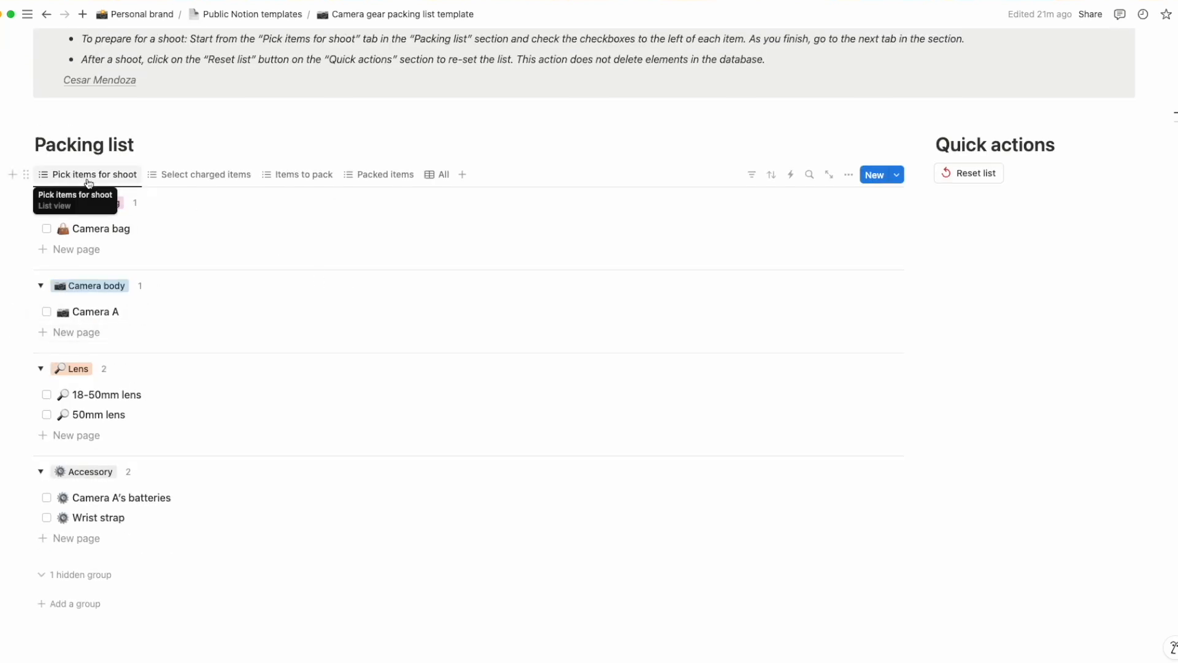
{"action": "left_click", "coordinate": [192, 178]}
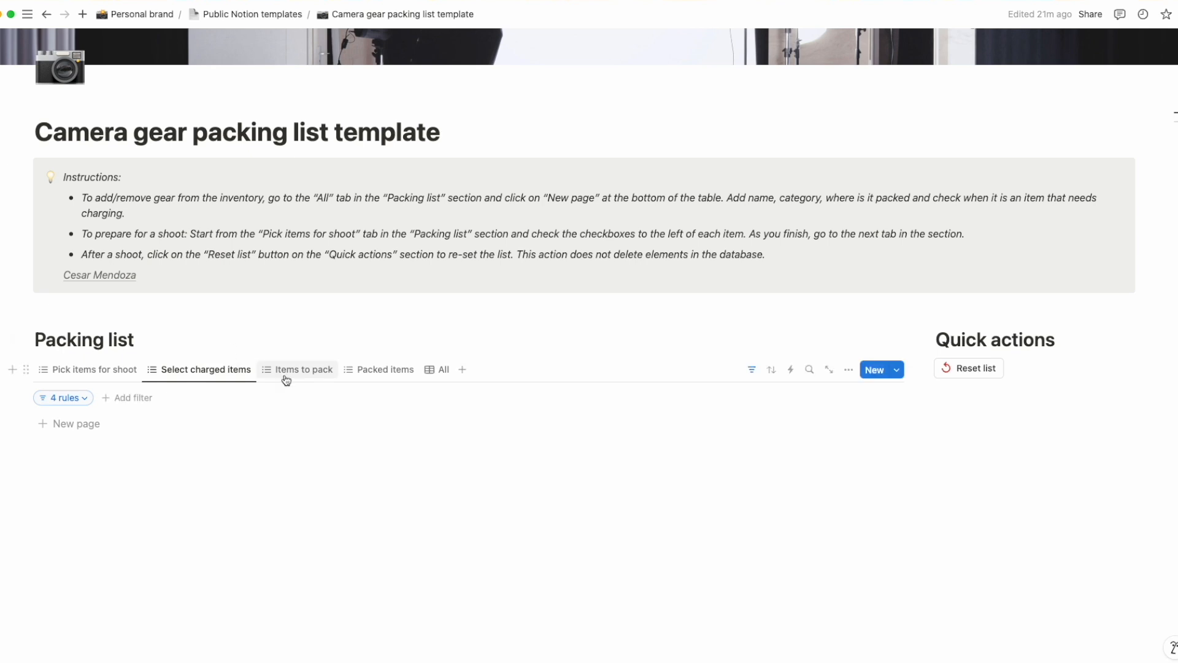
{"action": "left_click", "coordinate": [286, 377]}
{"action": "left_click", "coordinate": [377, 372]}
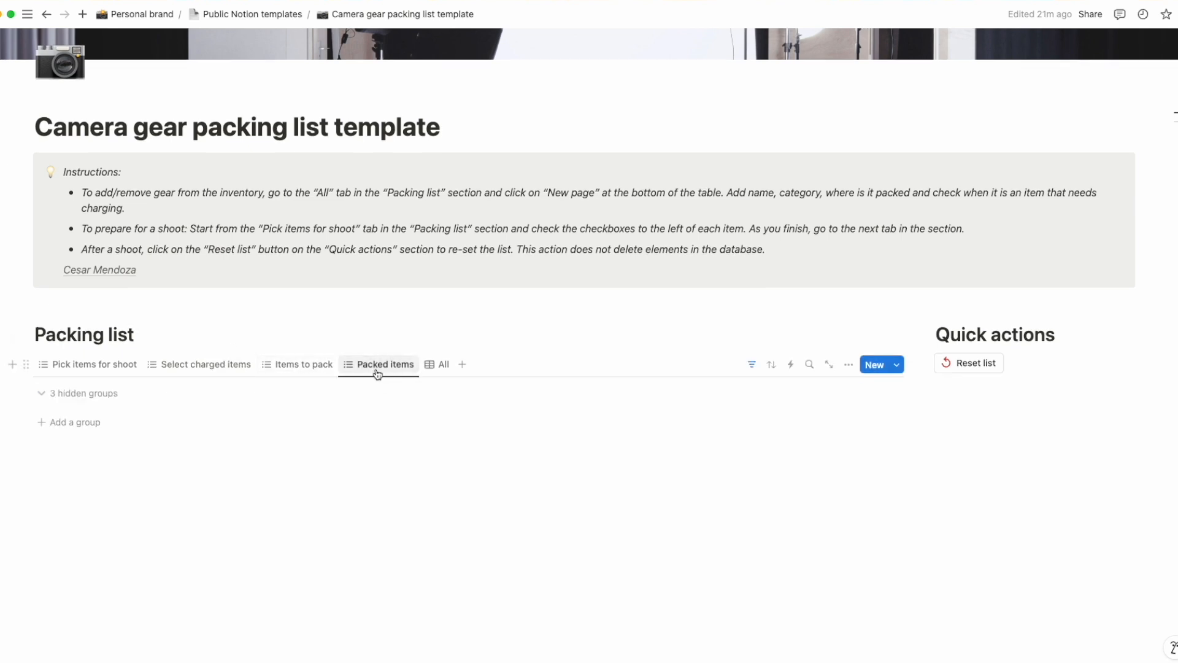
{"action": "left_click", "coordinate": [442, 372]}
Step: Examine the configuration of the Reset list button under Quick actions, including the properties it edits and its confirmation
{"action": "scroll", "coordinate": [442, 373], "scroll_direction": "down", "scroll_amount": 3}
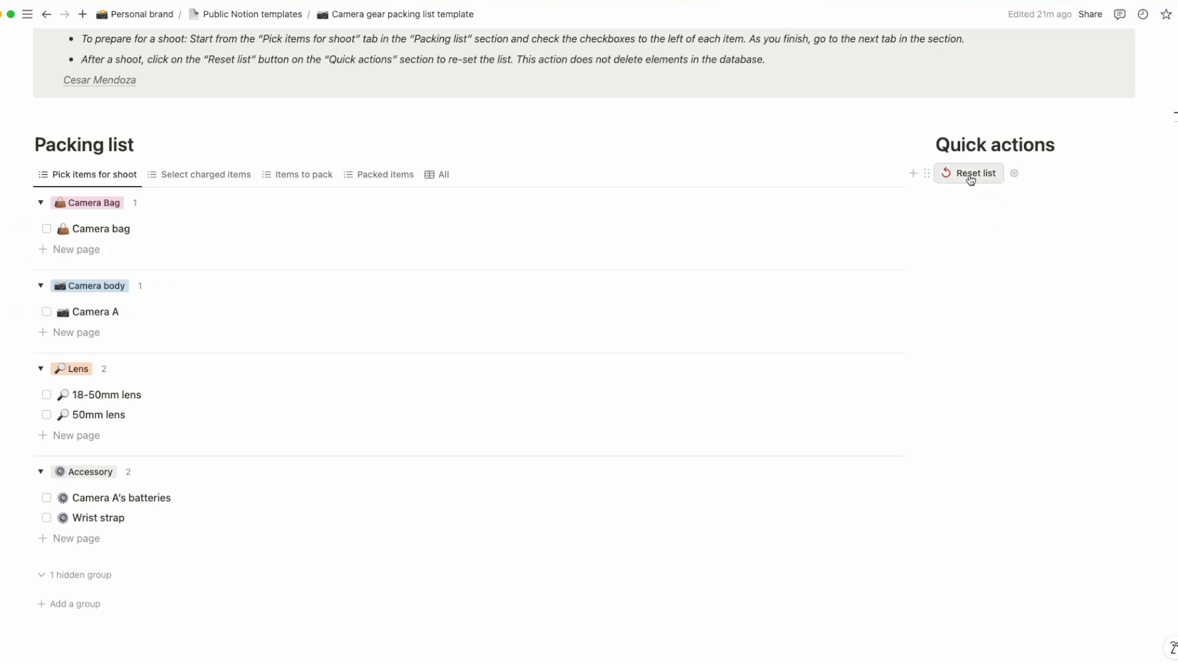
{"action": "left_click", "coordinate": [1015, 174]}
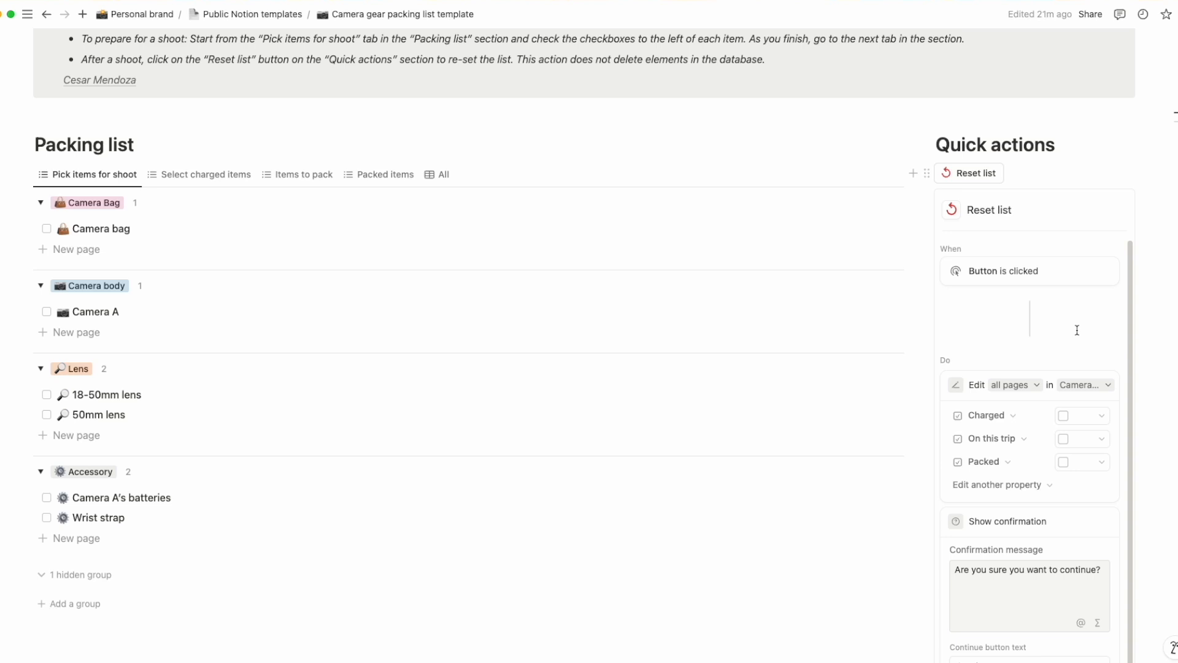
{"action": "left_click", "coordinate": [1014, 178]}
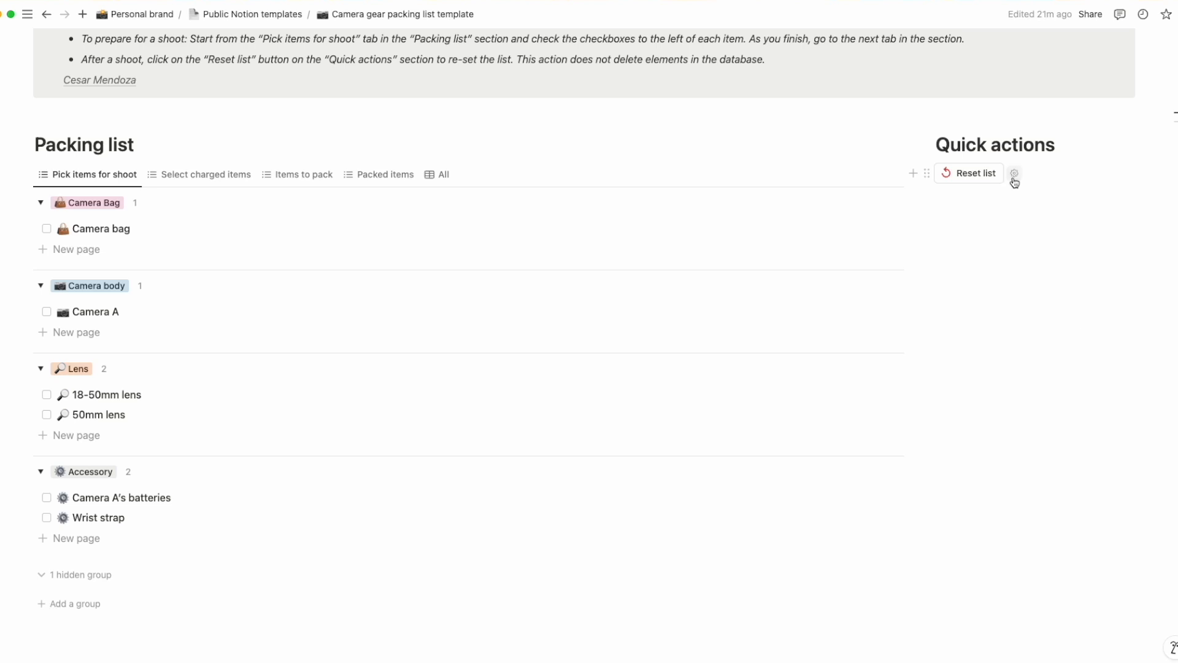